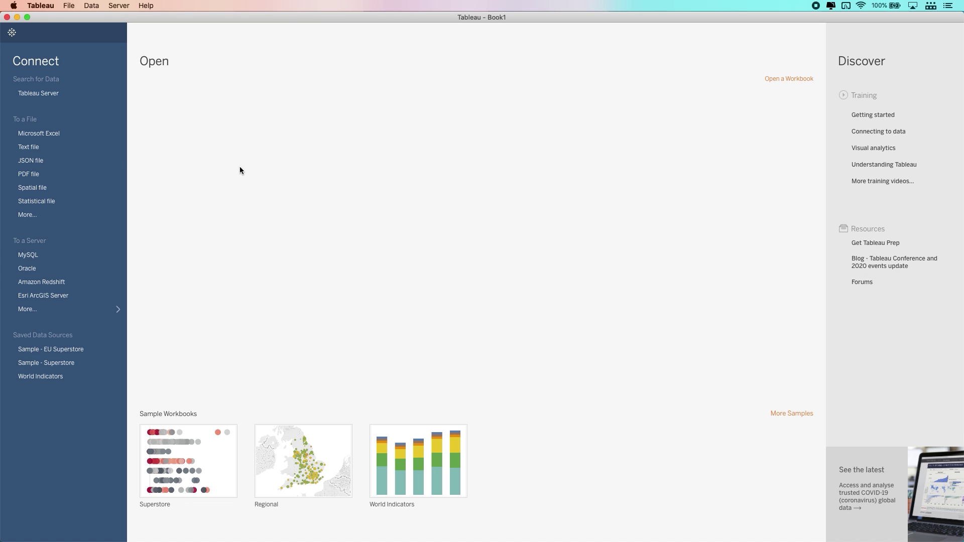
Connect to the Microsoft Excel workbook BetaBookshop.xlsx in the data model folder
{"action": "left_click", "coordinate": [44, 134]}
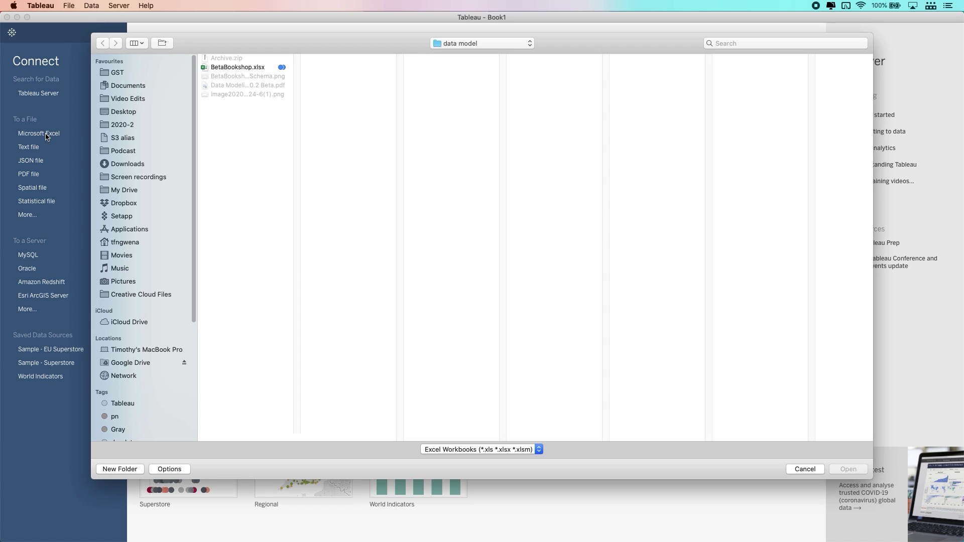
{"action": "left_click", "coordinate": [249, 68]}
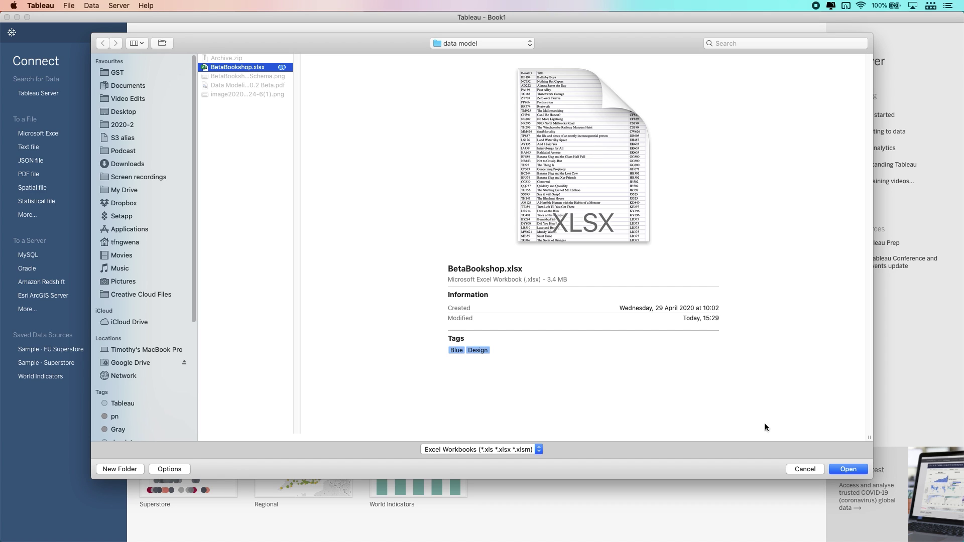
{"action": "left_click", "coordinate": [849, 469]}
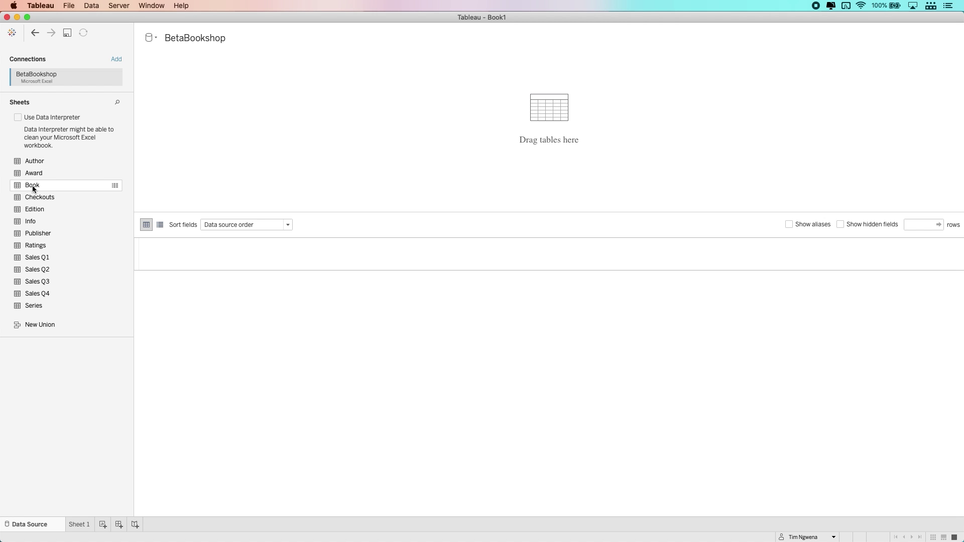
Add the Book sheet to the empty data source canvas as the first table
{"action": "left_click_drag", "start_coordinate": [33, 185], "coordinate": [208, 98]}
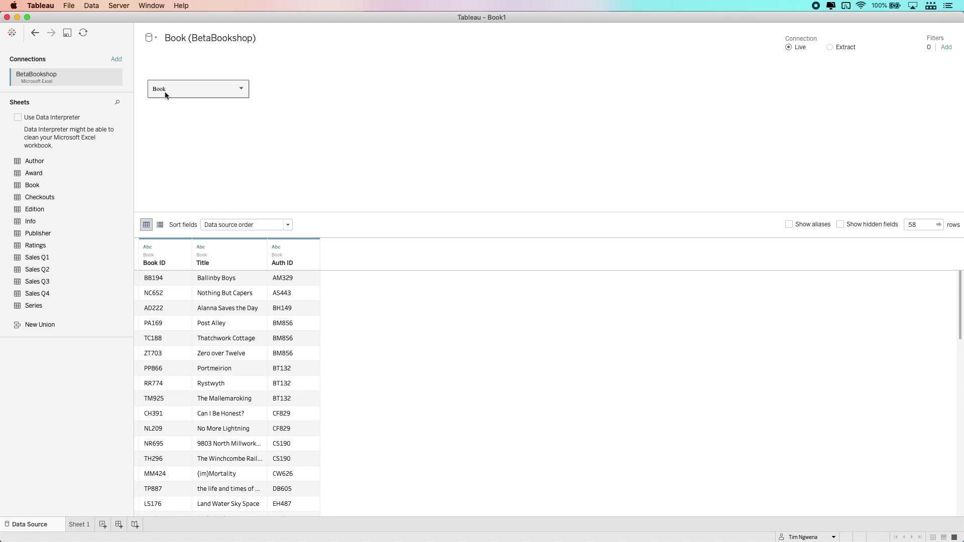
{"action": "mouse_move", "coordinate": [172, 83]}
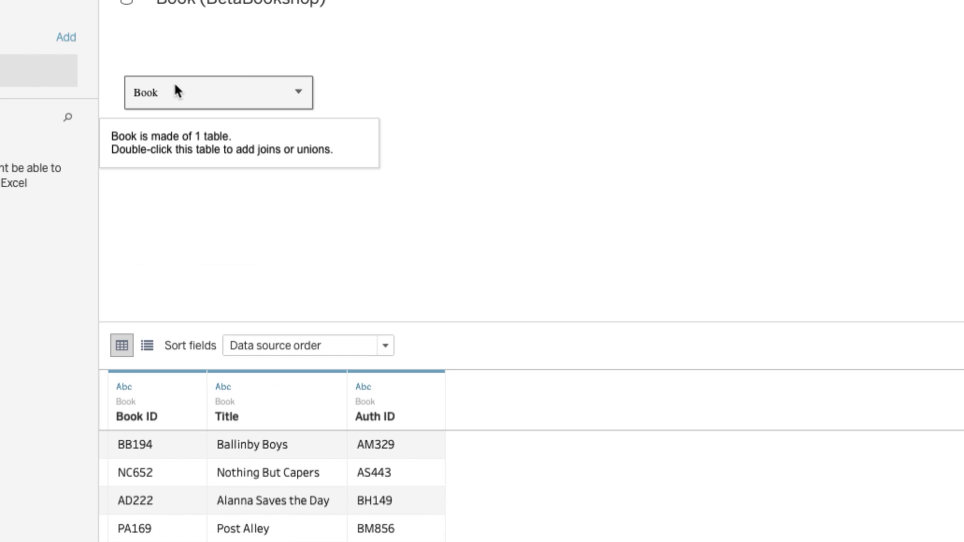
{"action": "left_click", "coordinate": [299, 93]}
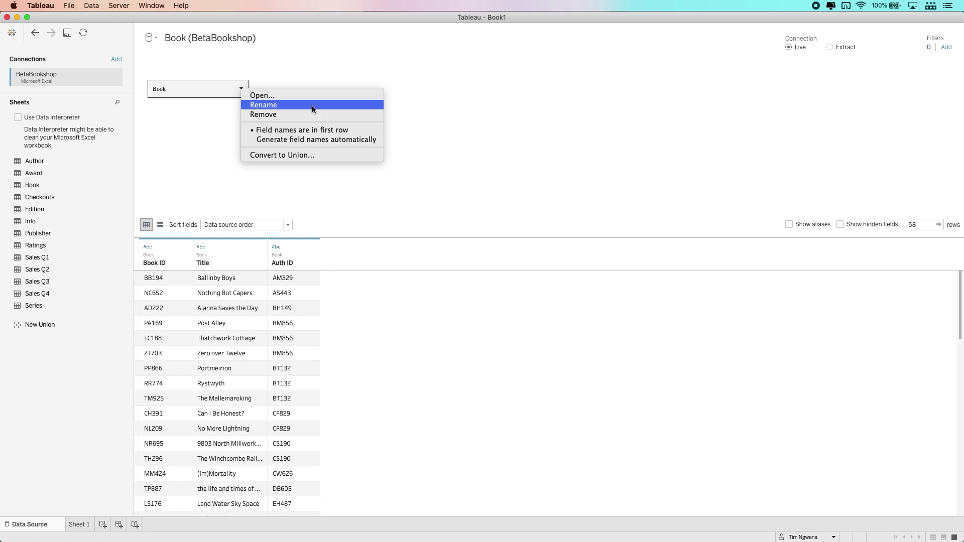
{"action": "left_click", "coordinate": [296, 105]}
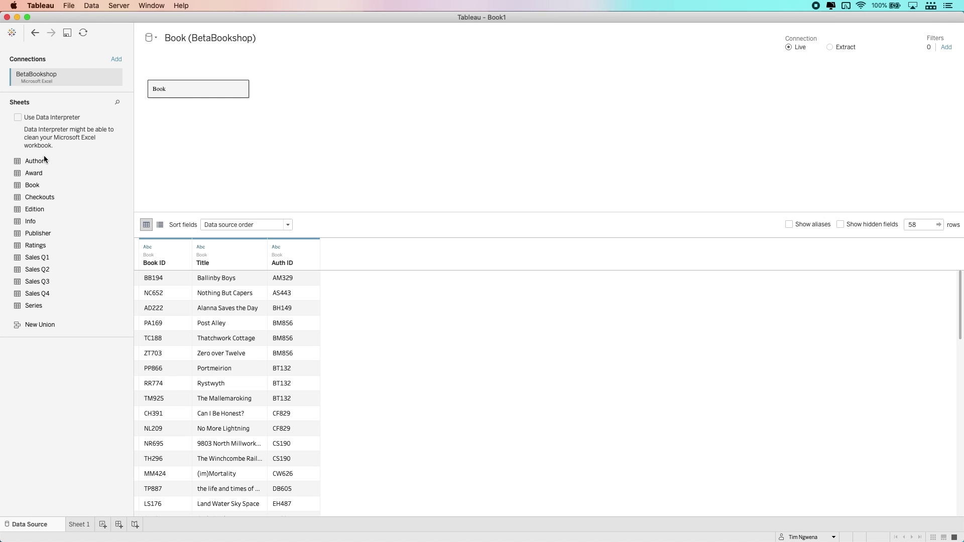
Add the Author sheet as a table related to Book and close the relationship settings
{"action": "left_click_drag", "start_coordinate": [30, 161], "coordinate": [387, 75]}
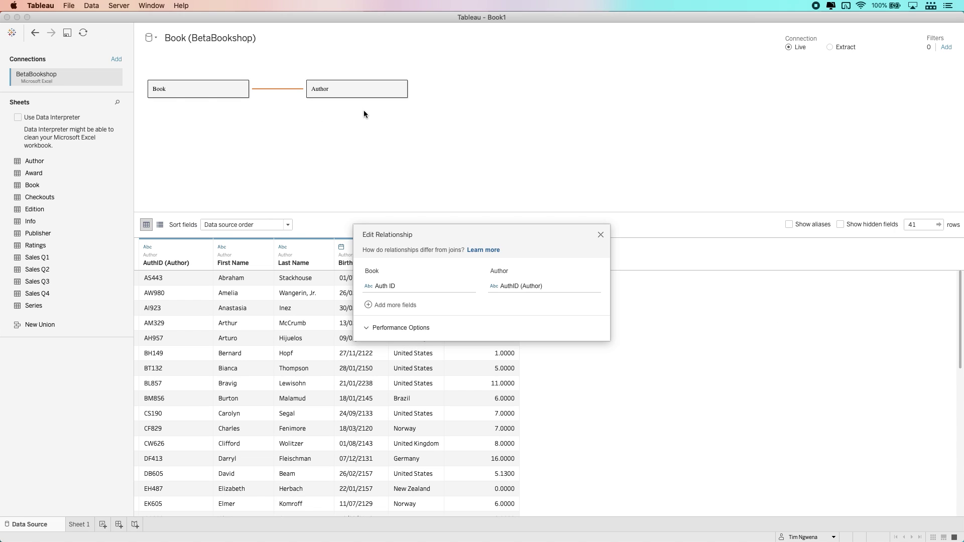
{"action": "left_click_drag", "start_coordinate": [446, 228], "coordinate": [435, 134]}
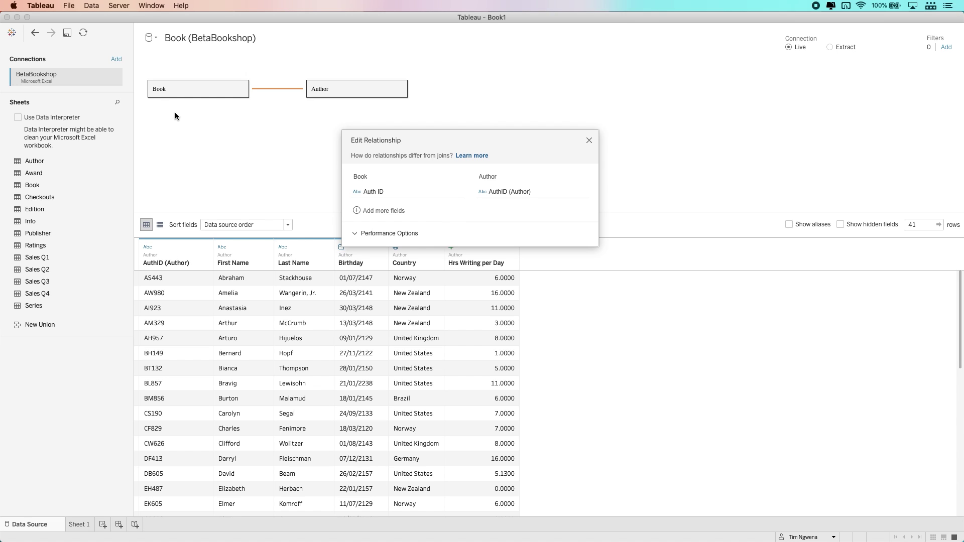
{"action": "left_click", "coordinate": [589, 140]}
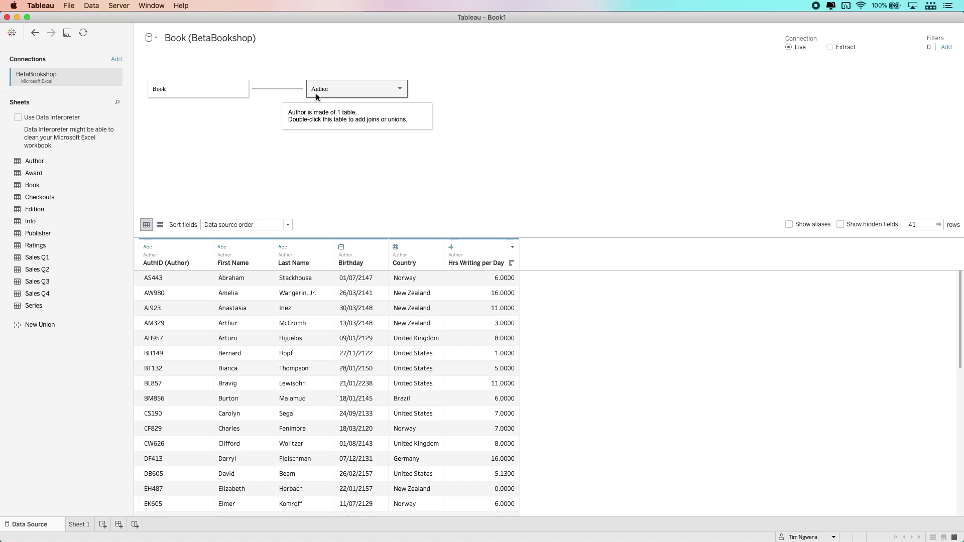
Preview the rows of the Book table and the data in the Info sheet
{"action": "left_click", "coordinate": [192, 95]}
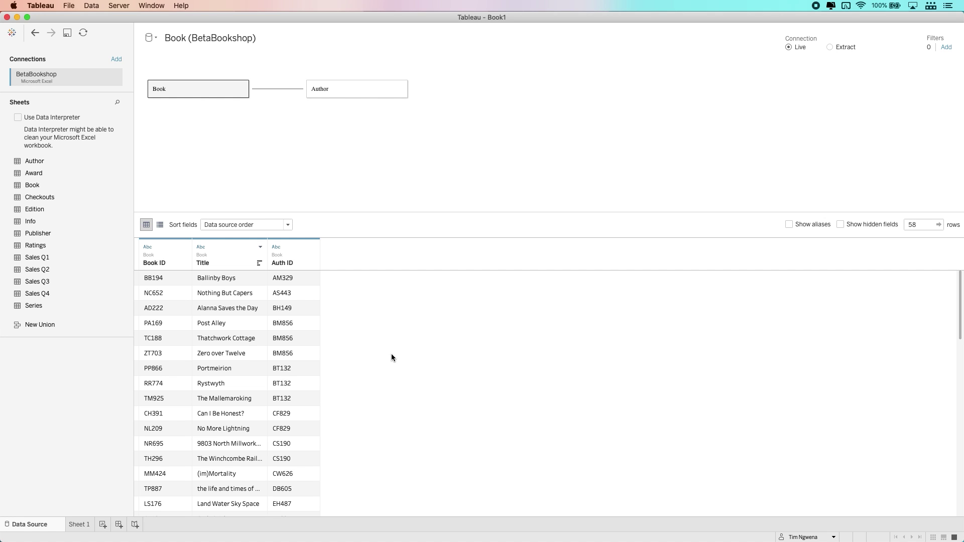
{"action": "mouse_move", "coordinate": [118, 225]}
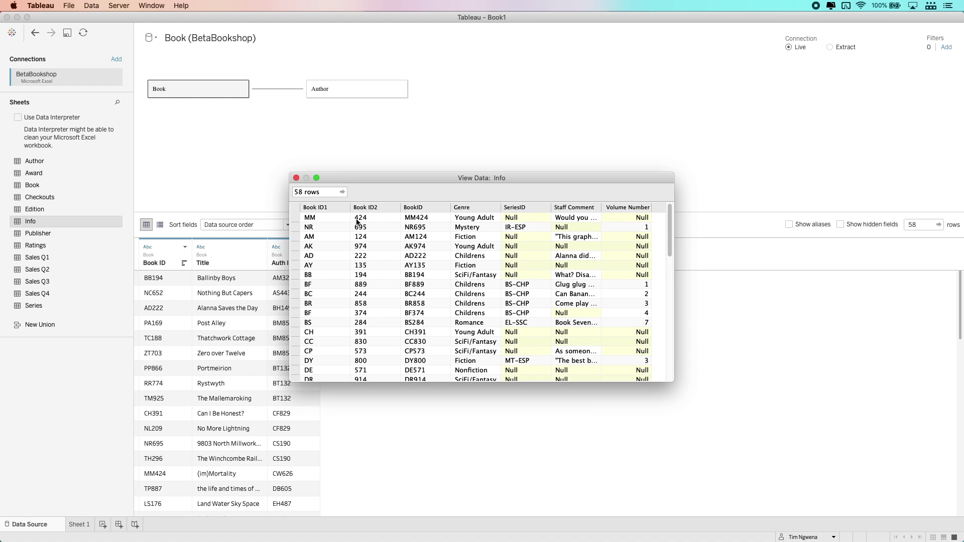
{"action": "left_click", "coordinate": [296, 178]}
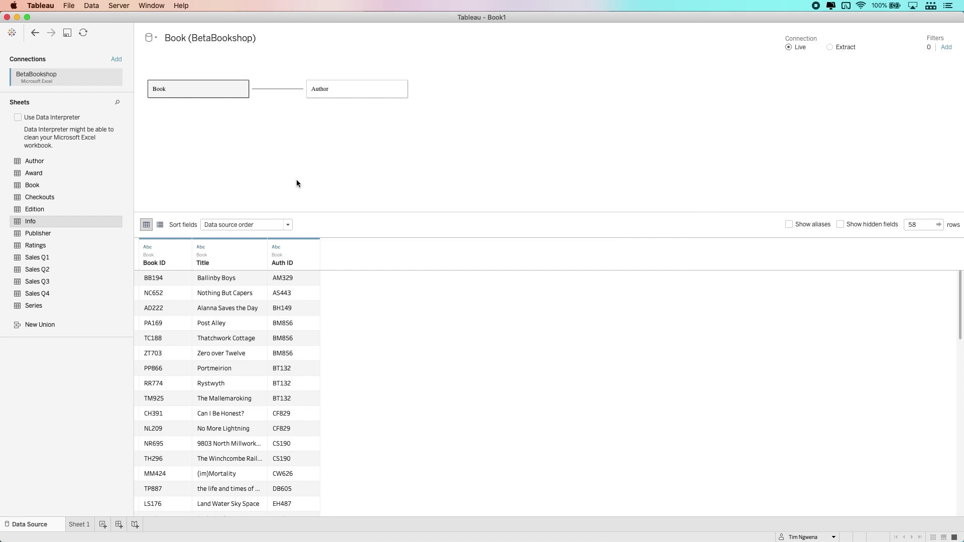
Open the Book table's join view and add the Info sheet to it with a left join
{"action": "left_click", "coordinate": [242, 90]}
{"action": "left_click", "coordinate": [268, 98]}
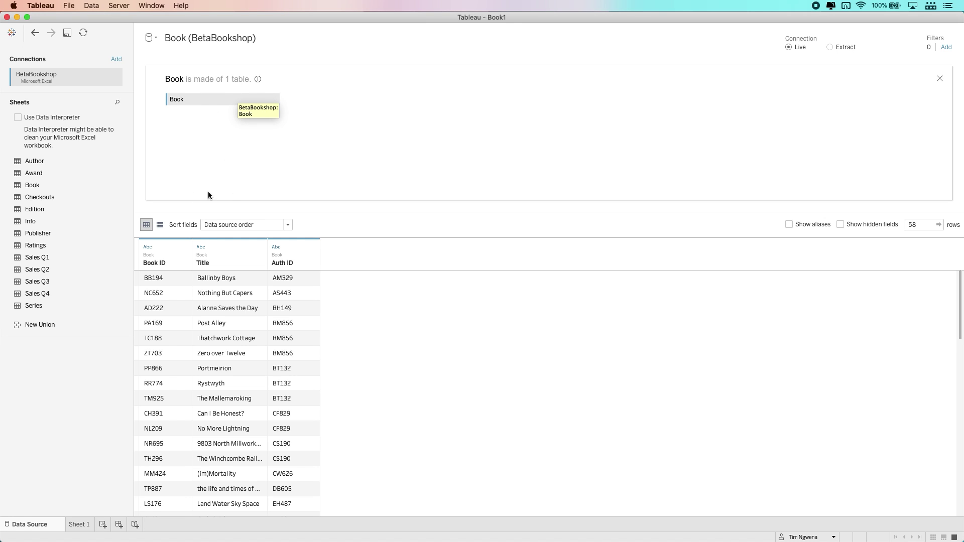
{"action": "left_click_drag", "start_coordinate": [28, 221], "coordinate": [350, 122]}
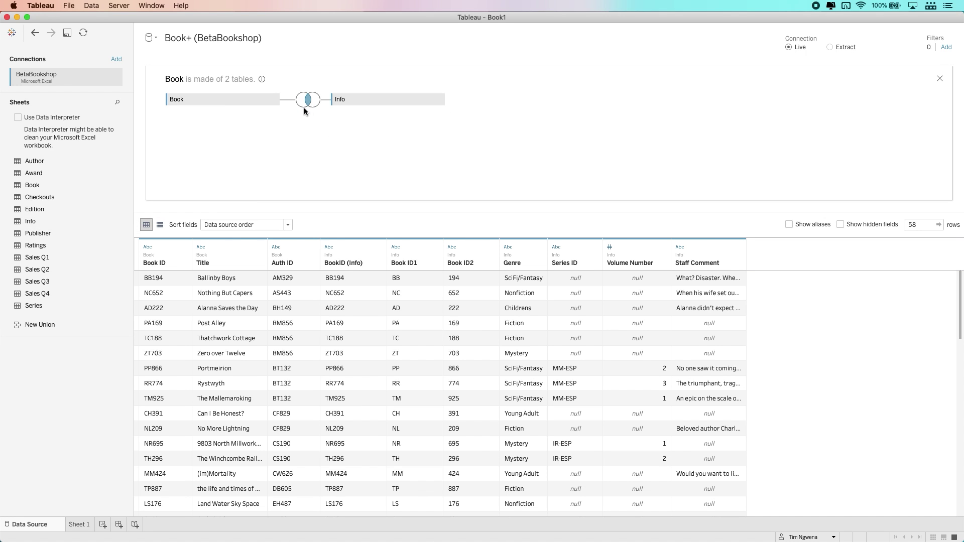
{"action": "left_click", "coordinate": [306, 104]}
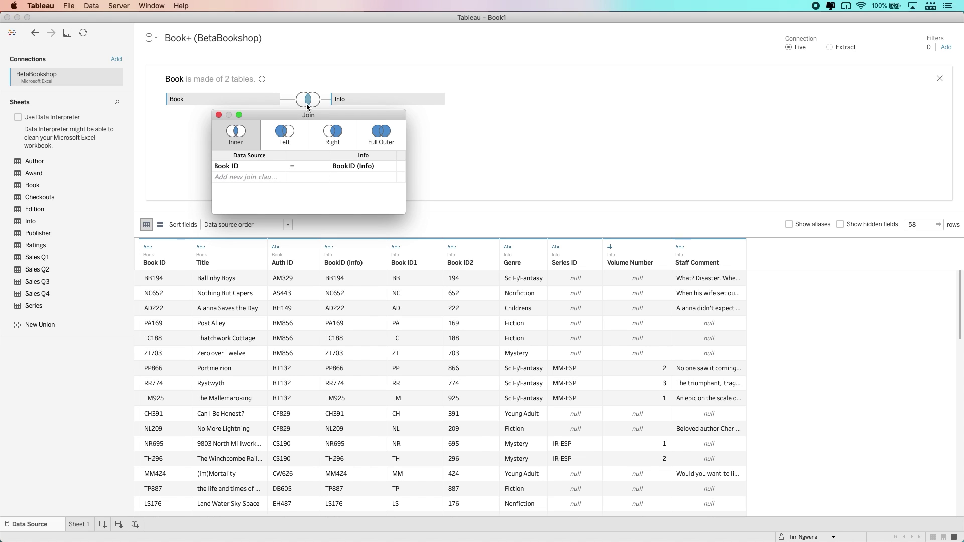
{"action": "left_click", "coordinate": [289, 144]}
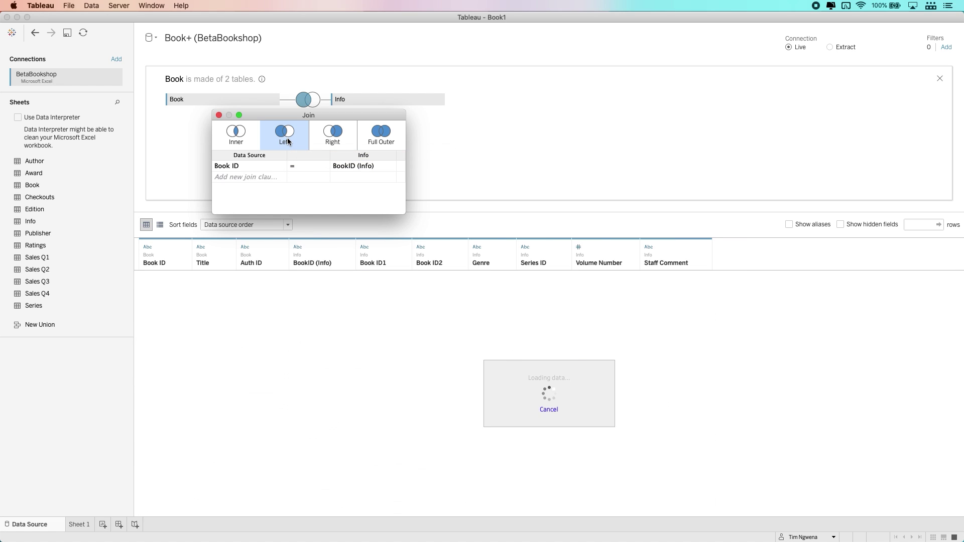
Replace the Info side of the join clause with the calculation [Book ID1]+[Book ID2] and return to the relationship canvas
{"action": "mouse_move", "coordinate": [372, 168]}
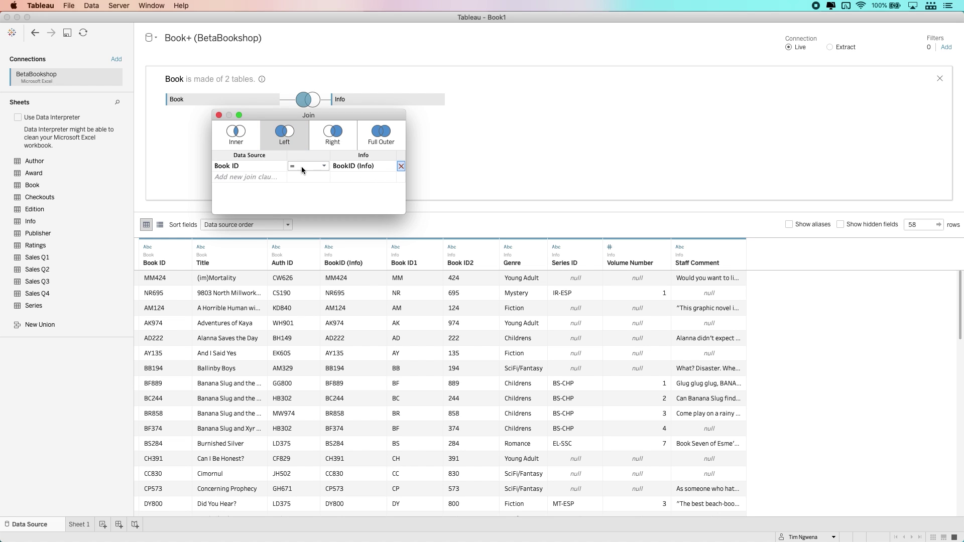
{"action": "left_click", "coordinate": [369, 169]}
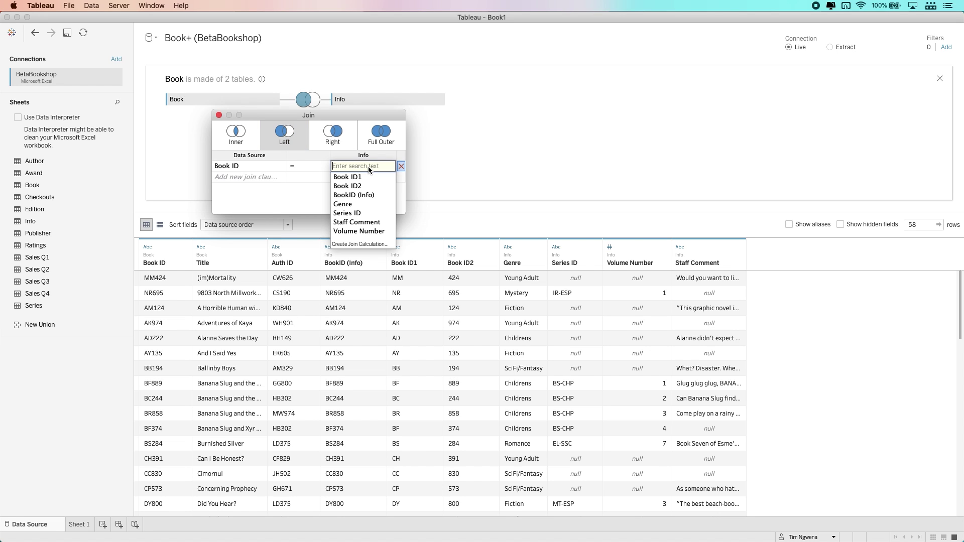
{"action": "left_click", "coordinate": [366, 244]}
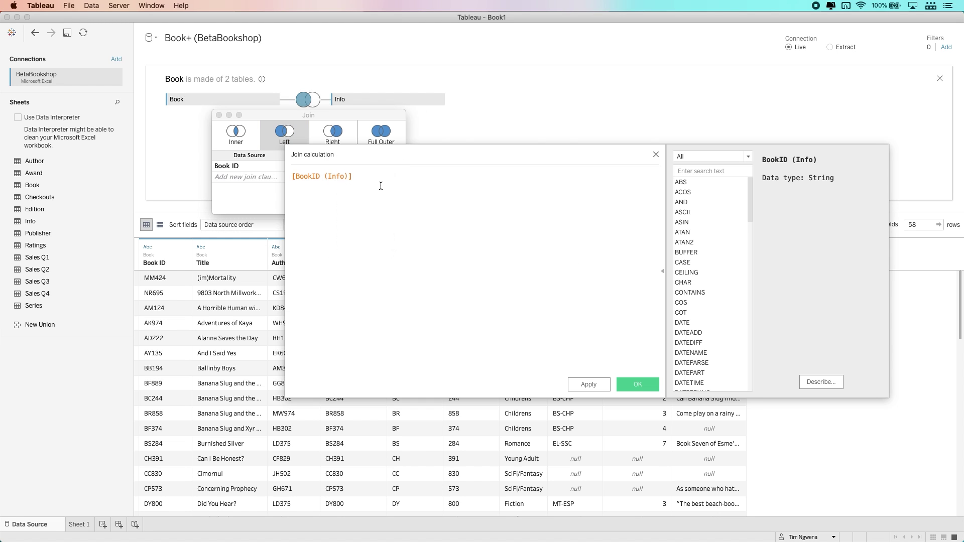
{"action": "left_click_drag", "start_coordinate": [374, 178], "coordinate": [294, 175]}
{"action": "left_click_drag", "start_coordinate": [372, 180], "coordinate": [287, 166]}
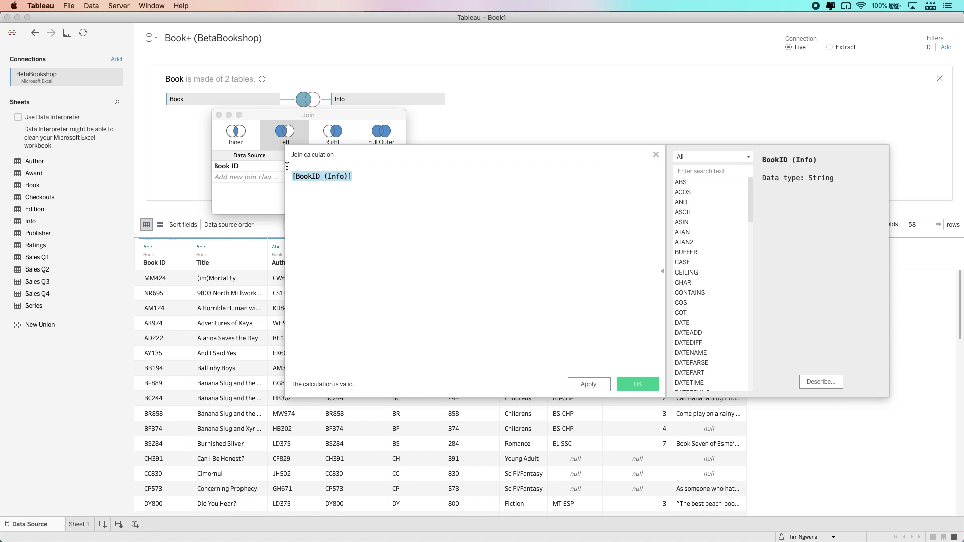
{"action": "key", "text": "BackSpace"}
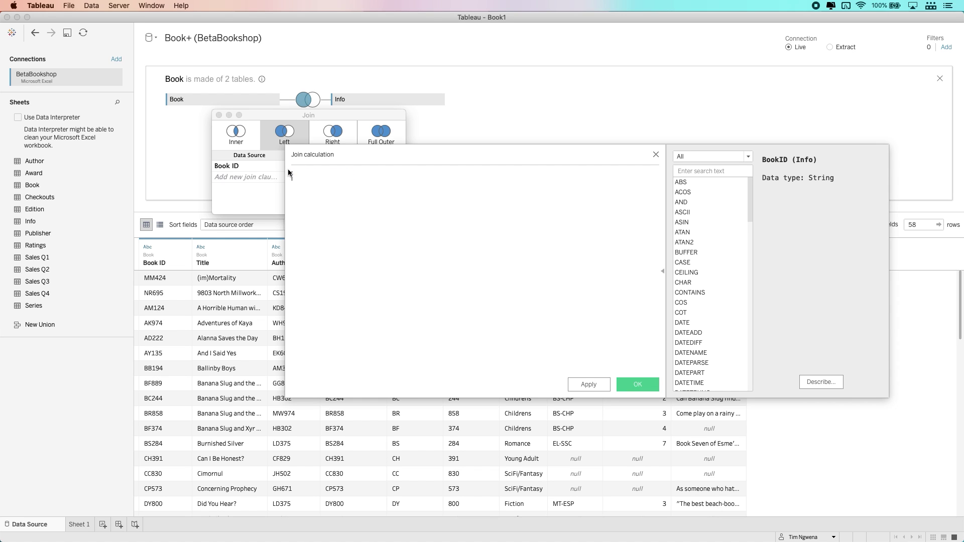
{"action": "type", "text": "Bo"}
{"action": "key", "text": "Down"}
{"action": "key", "text": "Return"}
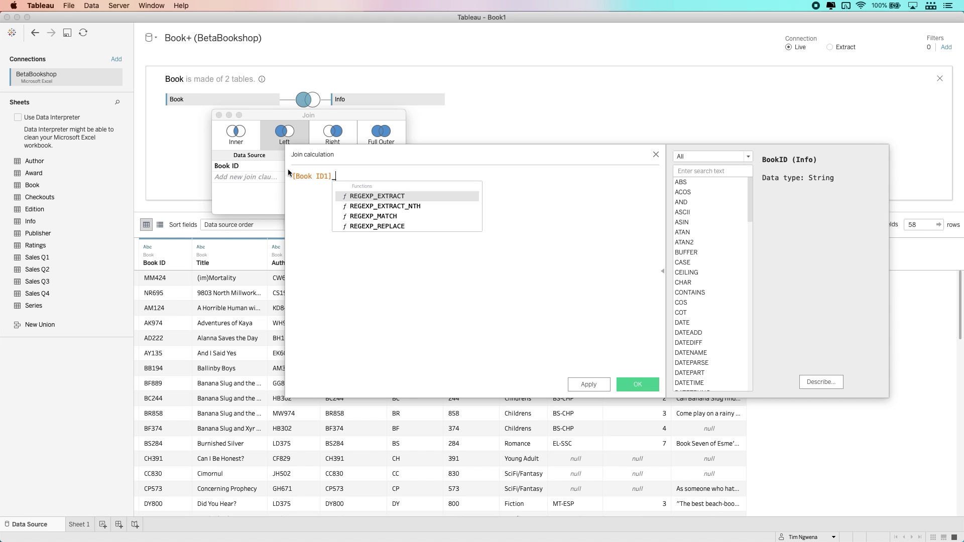
{"action": "type", "text": "+["}
{"action": "type", "text": "Book"}
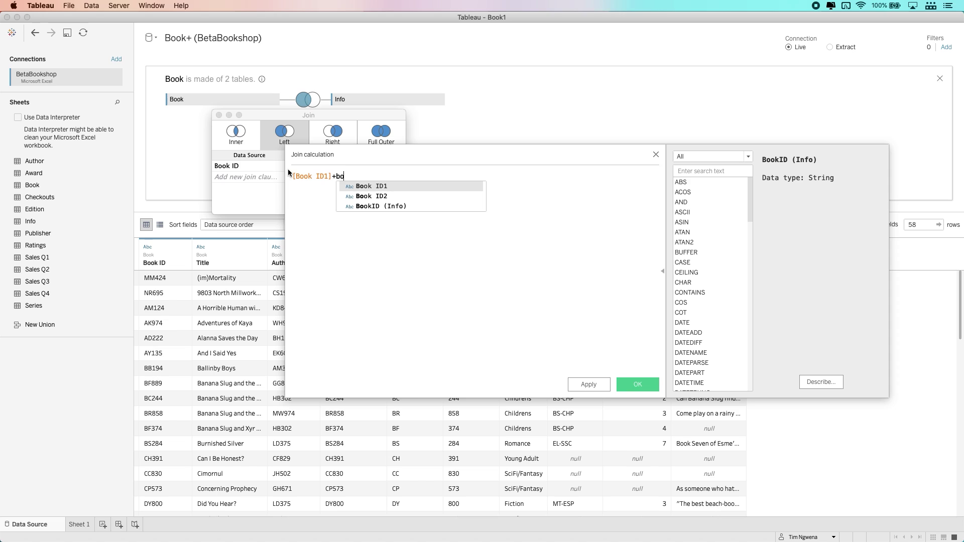
{"action": "key", "text": "Down"}
{"action": "key", "text": "Down"}
{"action": "key", "text": "Return"}
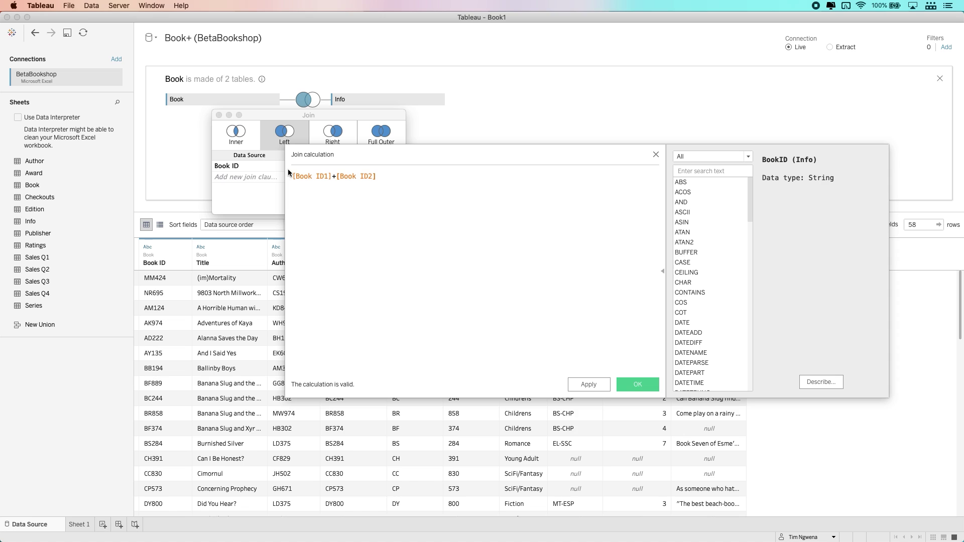
{"action": "left_click", "coordinate": [636, 384]}
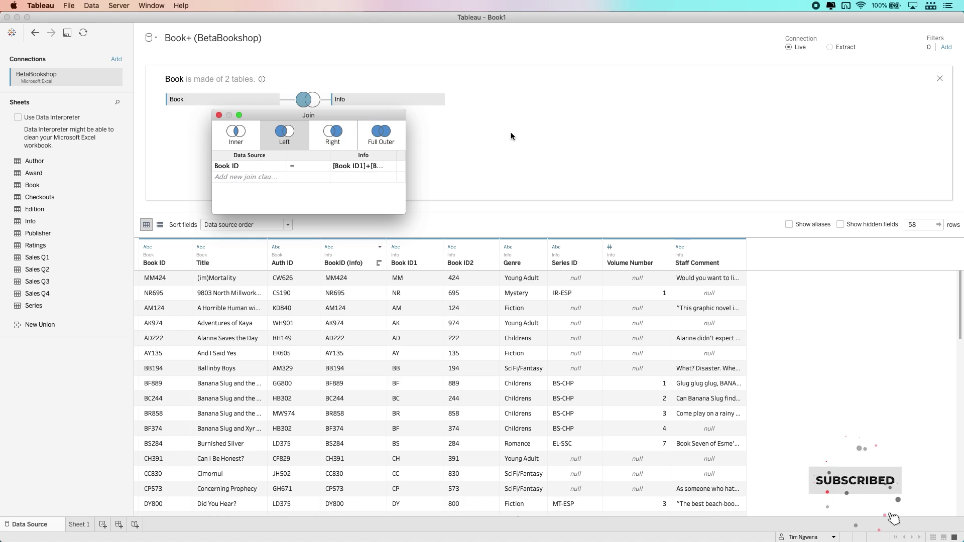
{"action": "left_click", "coordinate": [220, 115]}
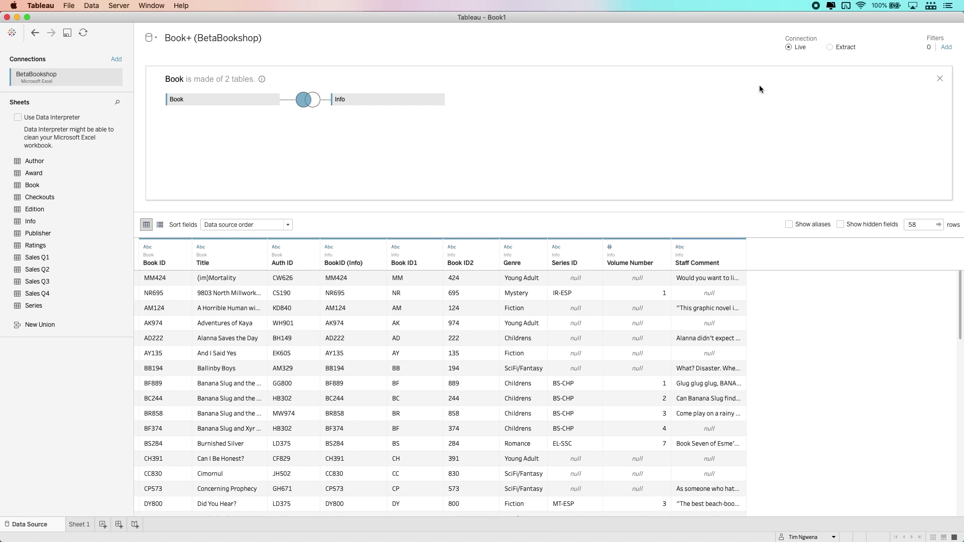
{"action": "left_click", "coordinate": [939, 79]}
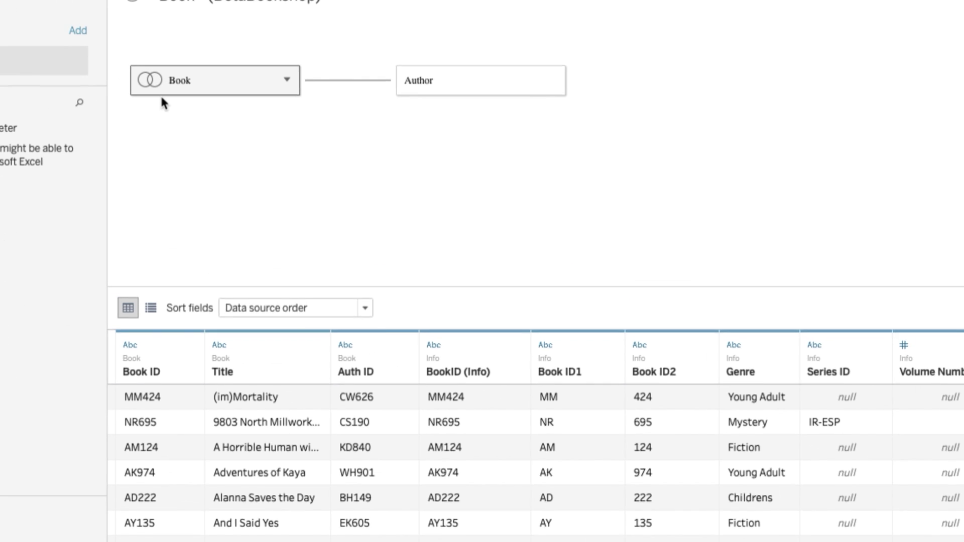
Review the join inside the Book table and return to the relationship canvas
{"action": "mouse_move", "coordinate": [160, 93]}
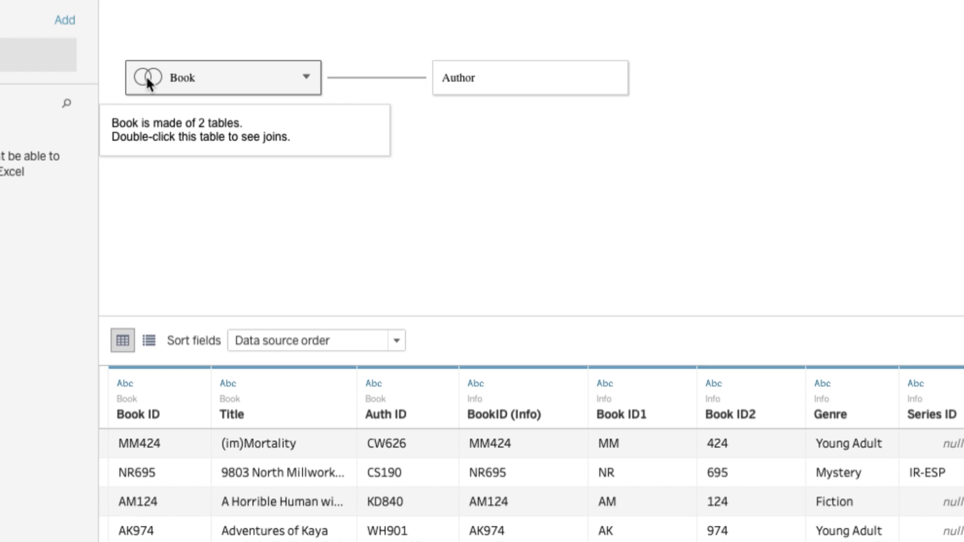
{"action": "double_click", "coordinate": [177, 79]}
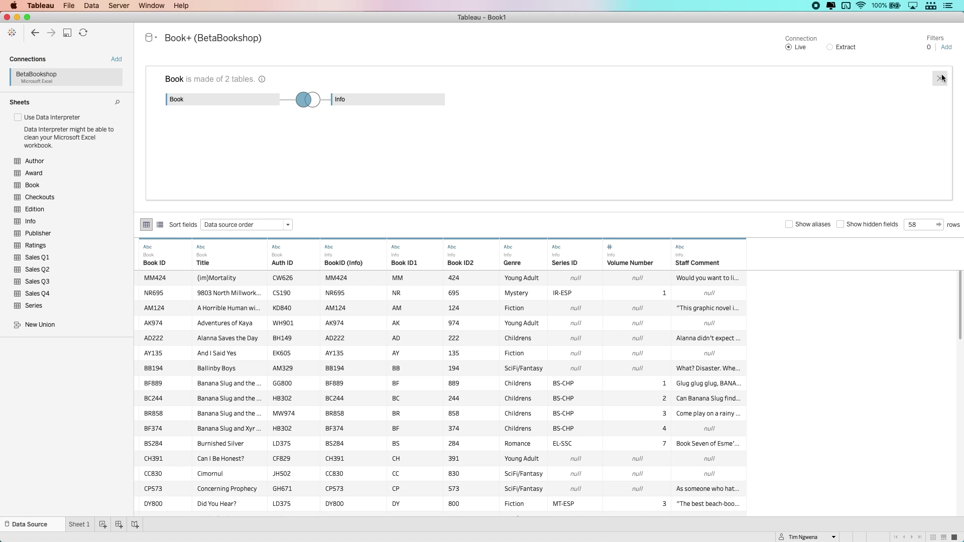
{"action": "left_click", "coordinate": [945, 80]}
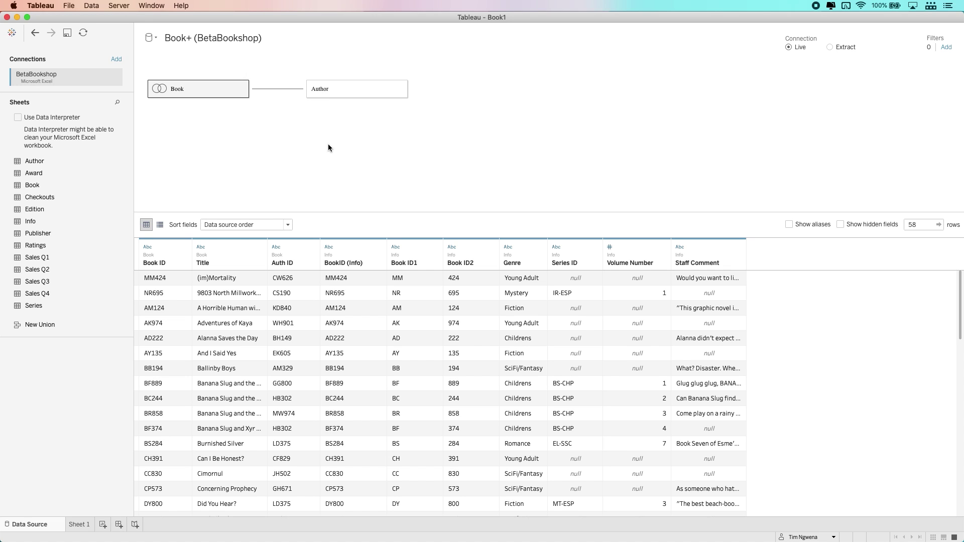
Open Sheet 1 and examine how the fields are grouped under the Author and Book tables
{"action": "left_click", "coordinate": [78, 525]}
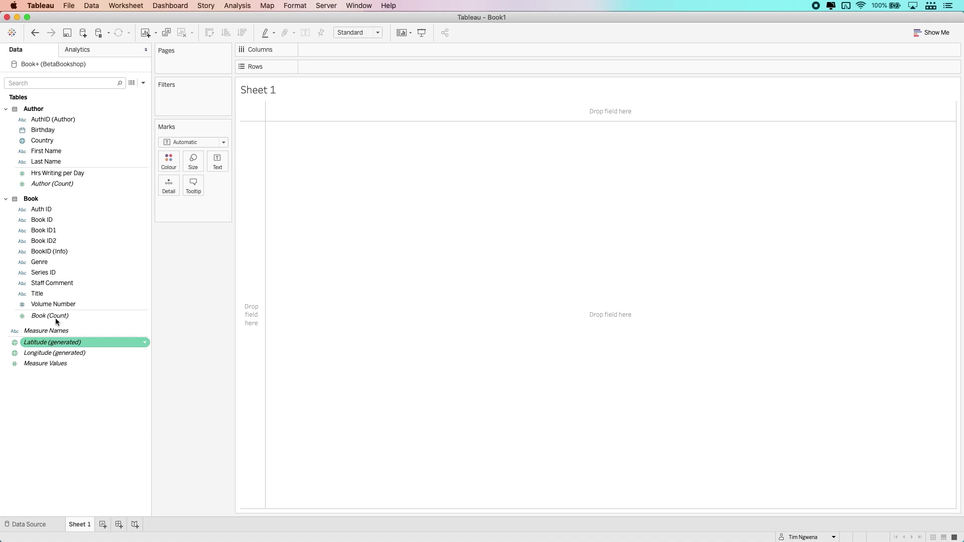
{"action": "left_click", "coordinate": [55, 274]}
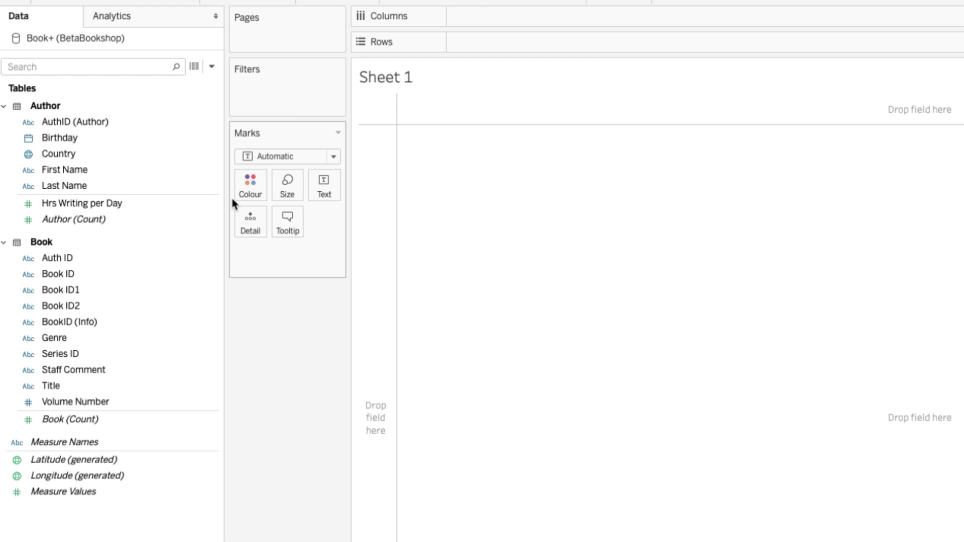
{"action": "left_click", "coordinate": [156, 139]}
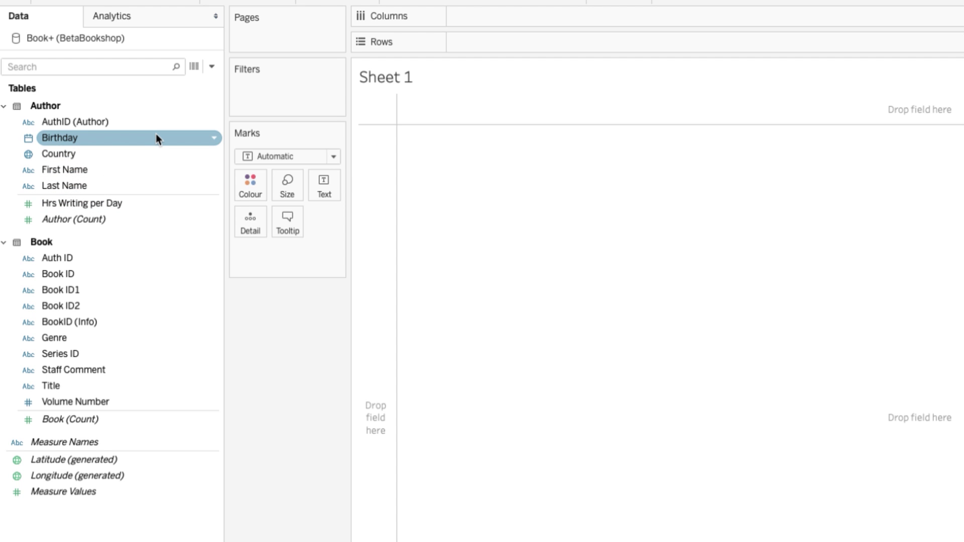
{"action": "left_click", "coordinate": [95, 121]}
{"action": "left_click", "coordinate": [39, 107]}
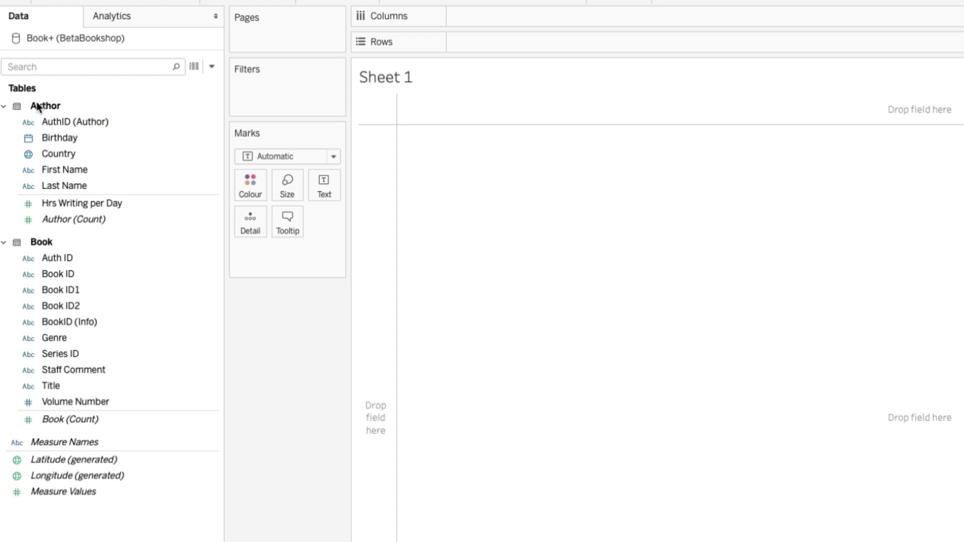
Collapse and expand the Author and Book tables in the field list to examine which fields belong to each table and which to none
{"action": "left_click", "coordinate": [4, 106]}
{"action": "left_click", "coordinate": [4, 128]}
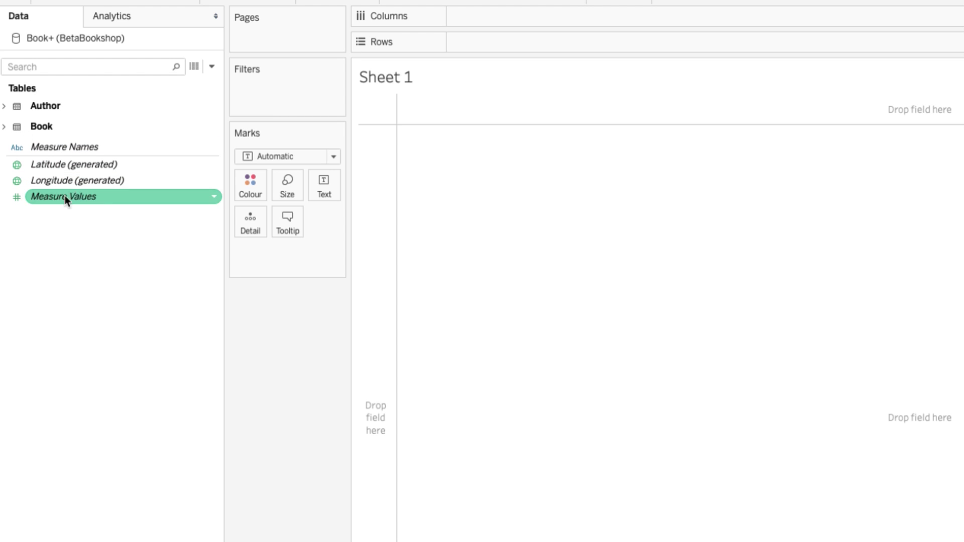
{"action": "left_click", "coordinate": [4, 128]}
{"action": "left_click", "coordinate": [4, 106]}
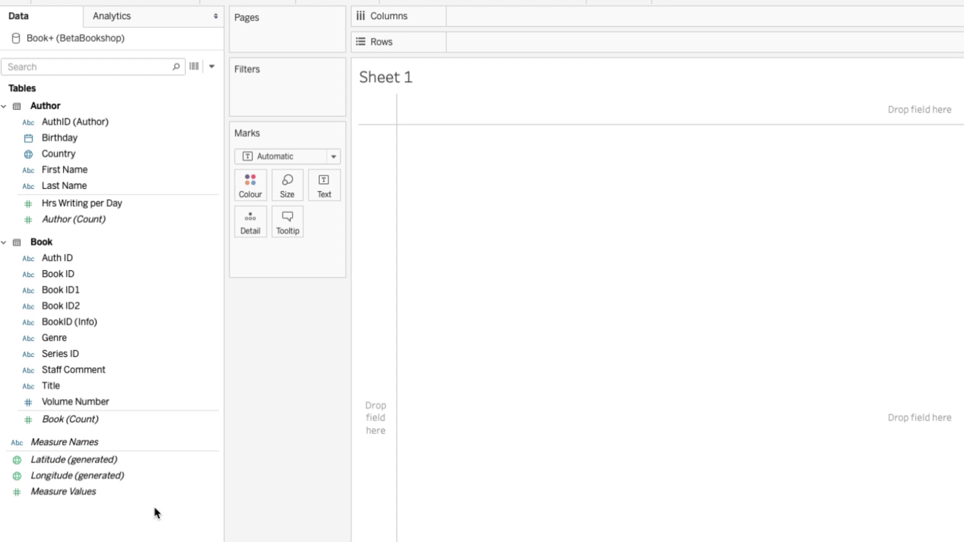
{"action": "left_click", "coordinate": [4, 106]}
{"action": "left_click", "coordinate": [4, 126]}
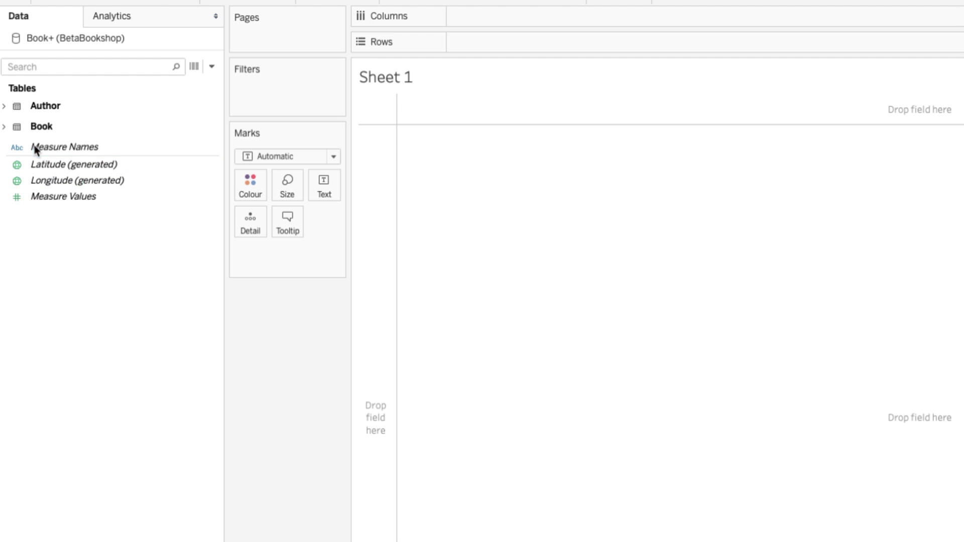
{"action": "left_click", "coordinate": [7, 127]}
{"action": "left_click", "coordinate": [4, 127]}
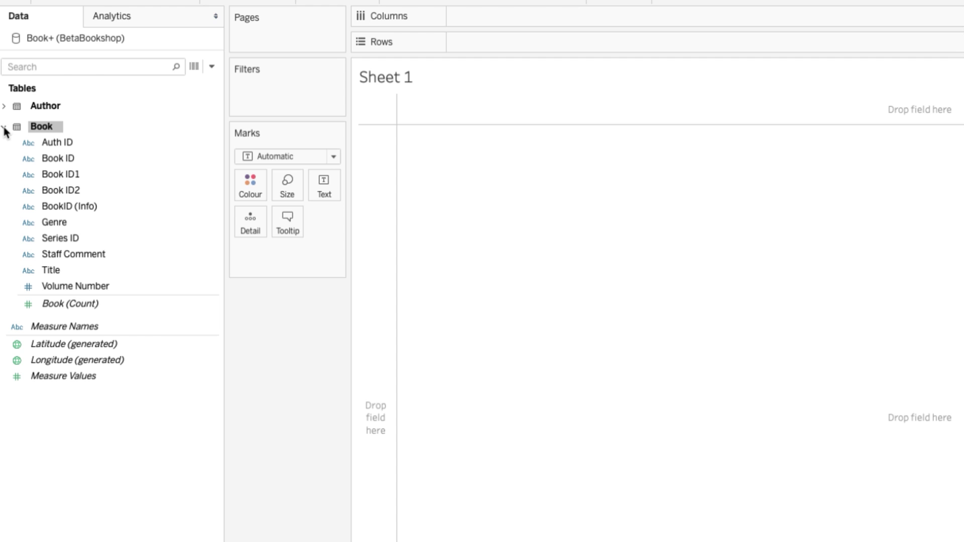
{"action": "left_click", "coordinate": [4, 106]}
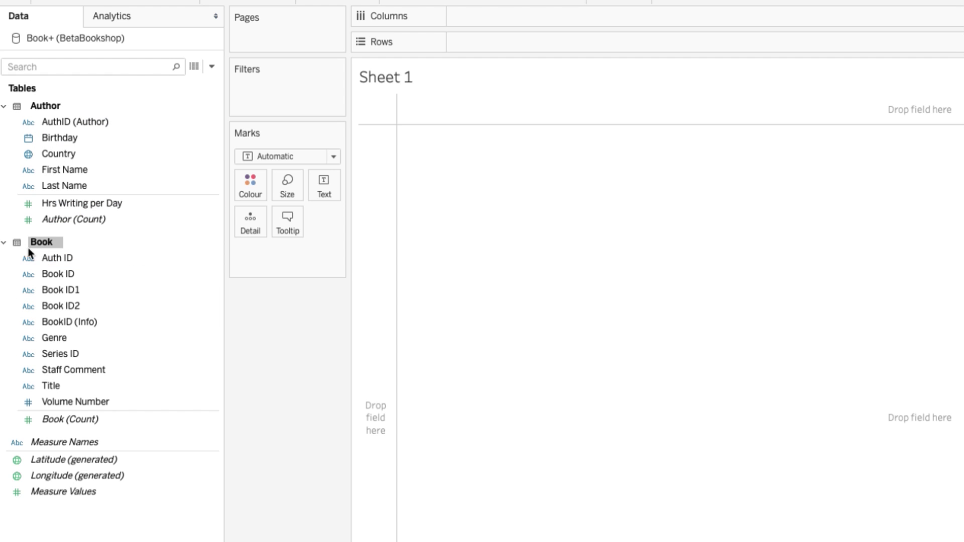
{"action": "left_click", "coordinate": [102, 322]}
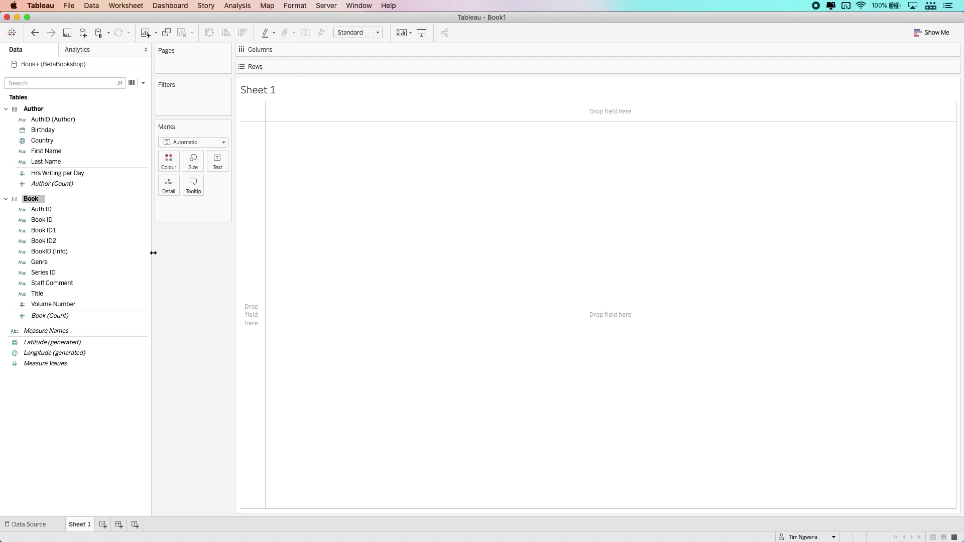
Convert Hrs Writing per Day in the Author table to a dimension and return it to the measures
{"action": "left_click", "coordinate": [67, 174]}
{"action": "left_click_drag", "start_coordinate": [65, 174], "coordinate": [59, 150]}
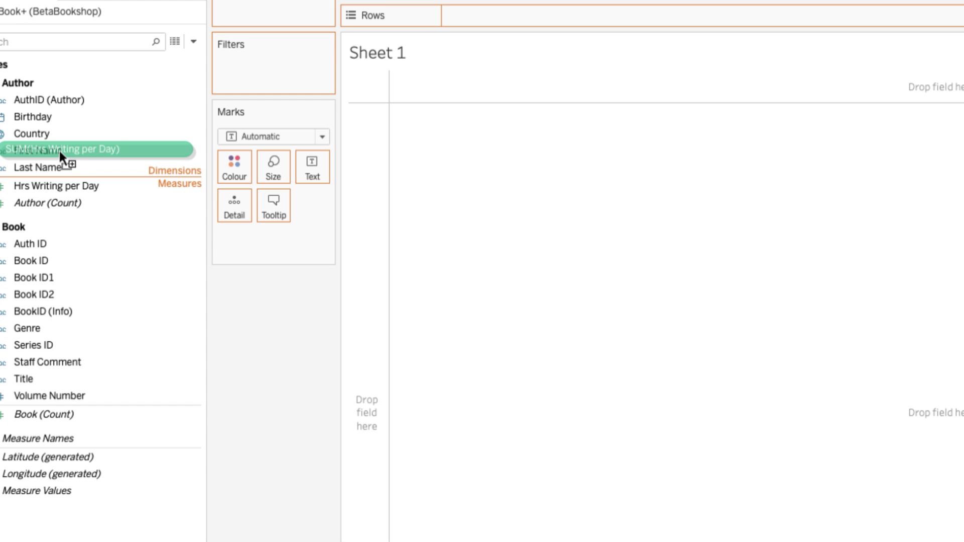
{"action": "left_click_drag", "start_coordinate": [59, 149], "coordinate": [62, 170]}
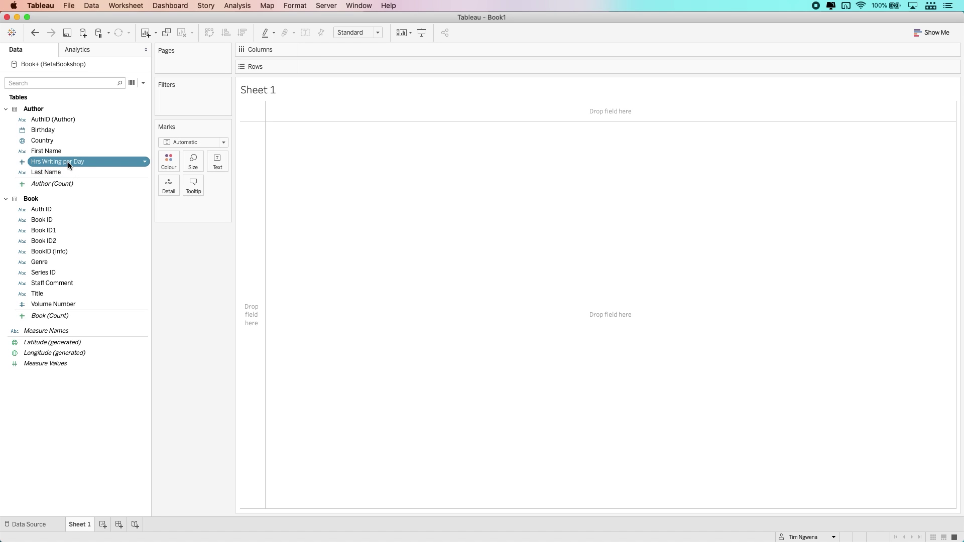
{"action": "left_click_drag", "start_coordinate": [67, 161], "coordinate": [71, 185]}
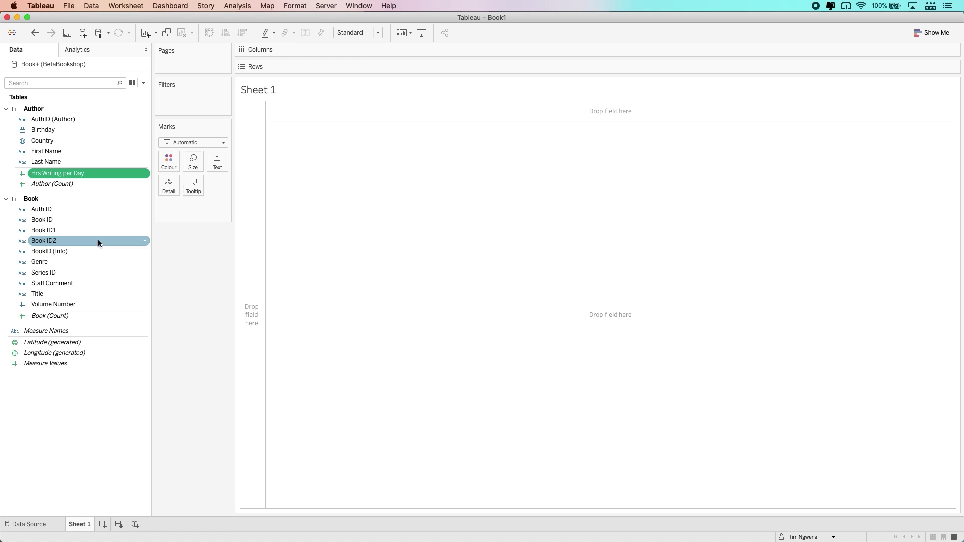
Place the Book table's Book ID and Title fields on Rows in Sheet 1
{"action": "left_click_drag", "start_coordinate": [52, 219], "coordinate": [333, 67]}
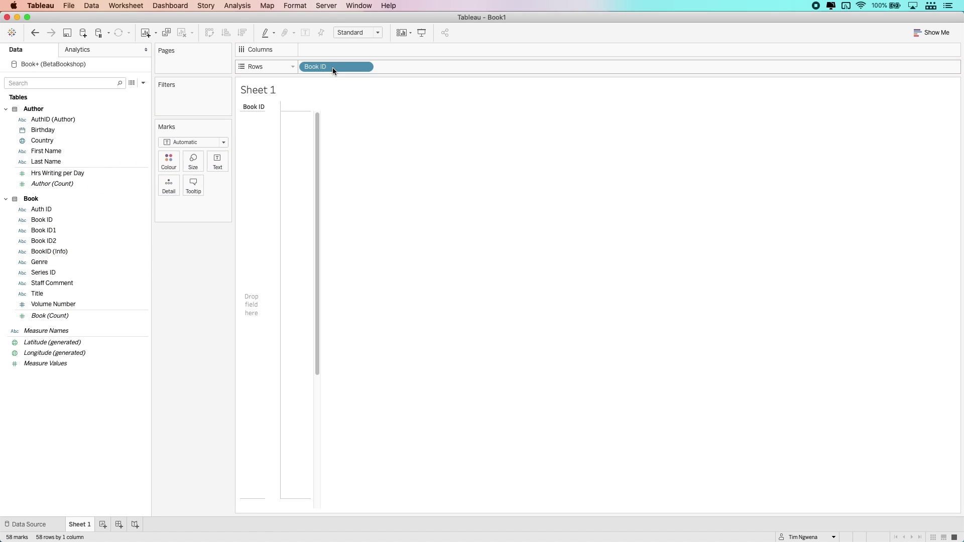
{"action": "left_click", "coordinate": [35, 295]}
{"action": "left_click_drag", "start_coordinate": [36, 297], "coordinate": [403, 68]}
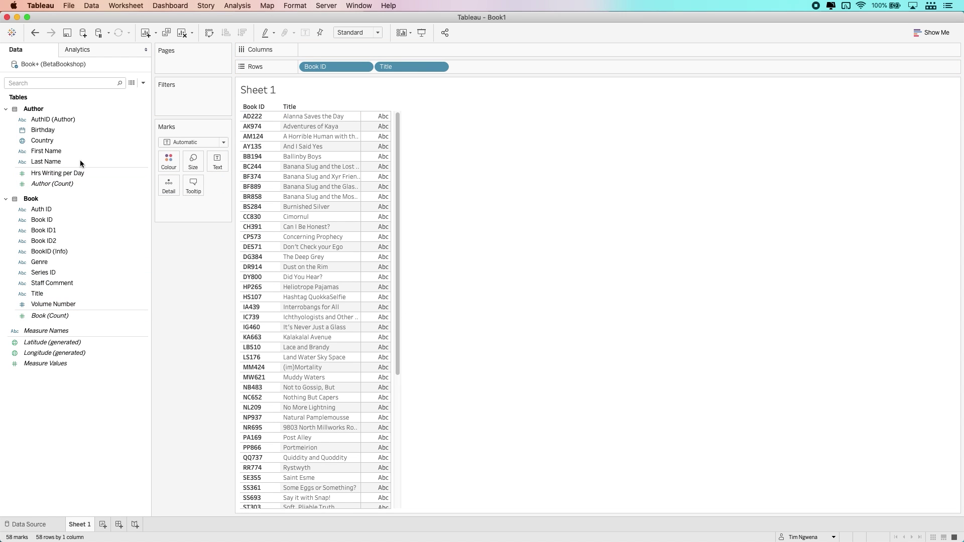
Add the Author table's First Name and Last Name to Rows behind Title and look through the resulting book list
{"action": "left_click", "coordinate": [52, 120]}
{"action": "left_click", "coordinate": [54, 132]}
{"action": "left_click", "coordinate": [50, 151]}
{"action": "left_click", "coordinate": [52, 162]}
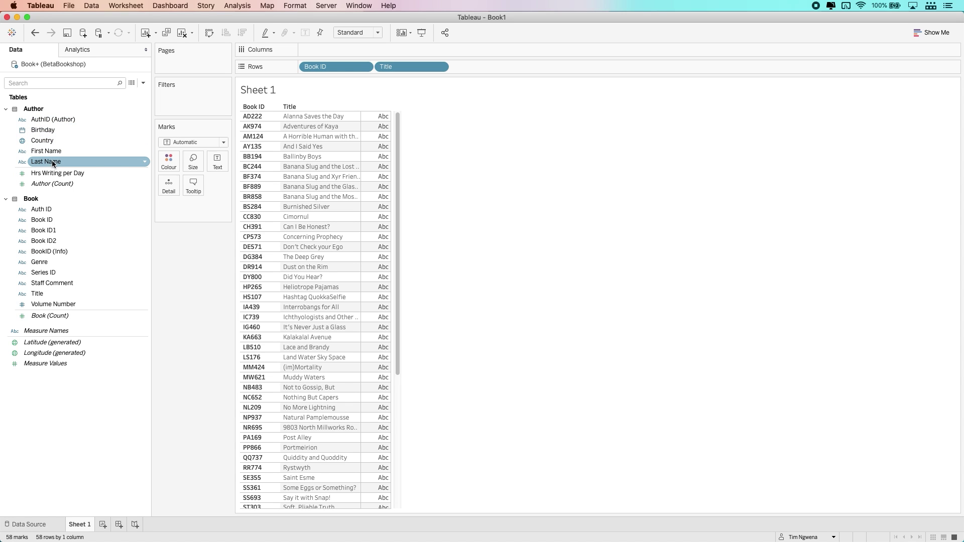
{"action": "left_click", "coordinate": [45, 152]}
{"action": "left_click_drag", "start_coordinate": [46, 157], "coordinate": [490, 71]}
{"action": "left_click", "coordinate": [52, 161]}
{"action": "left_click_drag", "start_coordinate": [52, 165], "coordinate": [604, 65]}
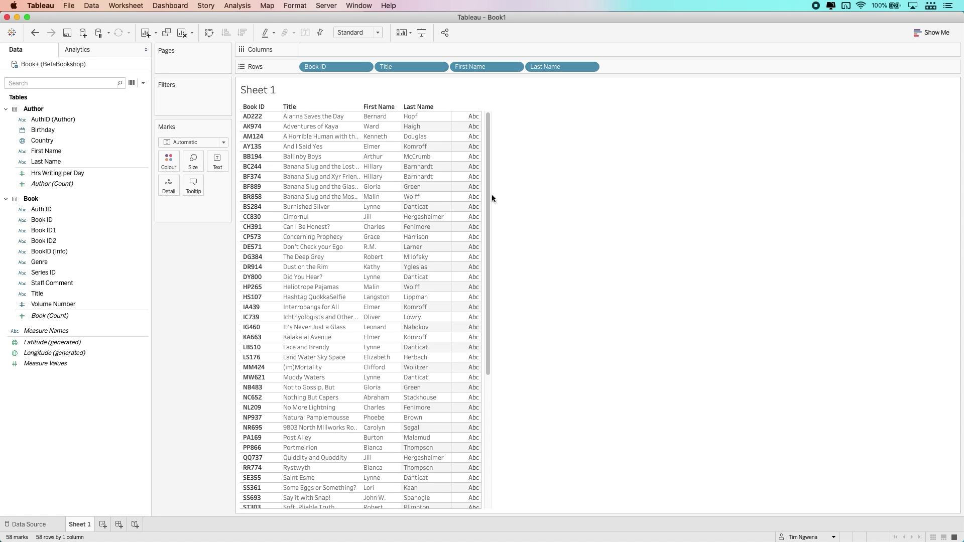
{"action": "scroll", "coordinate": [493, 199], "scroll_direction": "down", "scroll_amount": 6}
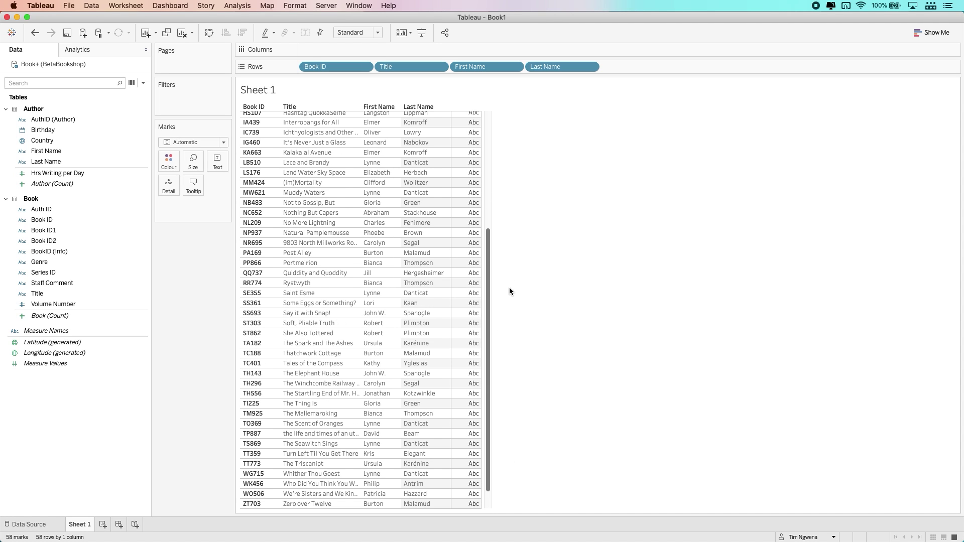
{"action": "scroll", "coordinate": [510, 291], "scroll_direction": "up", "scroll_amount": 6}
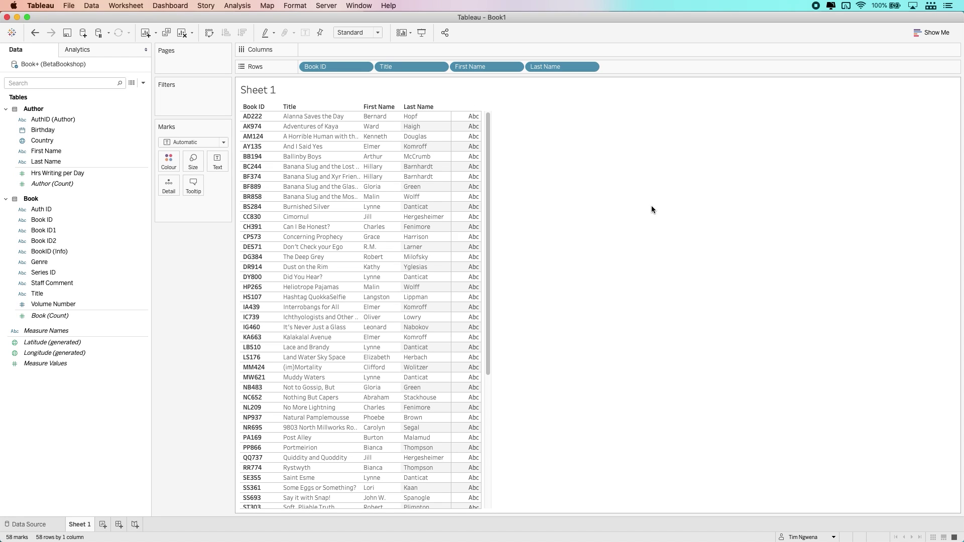
Create a new worksheet and chart Book (Count) on Columns against AuthID (Author) on Rows
{"action": "left_click", "coordinate": [54, 140]}
{"action": "left_click", "coordinate": [103, 525]}
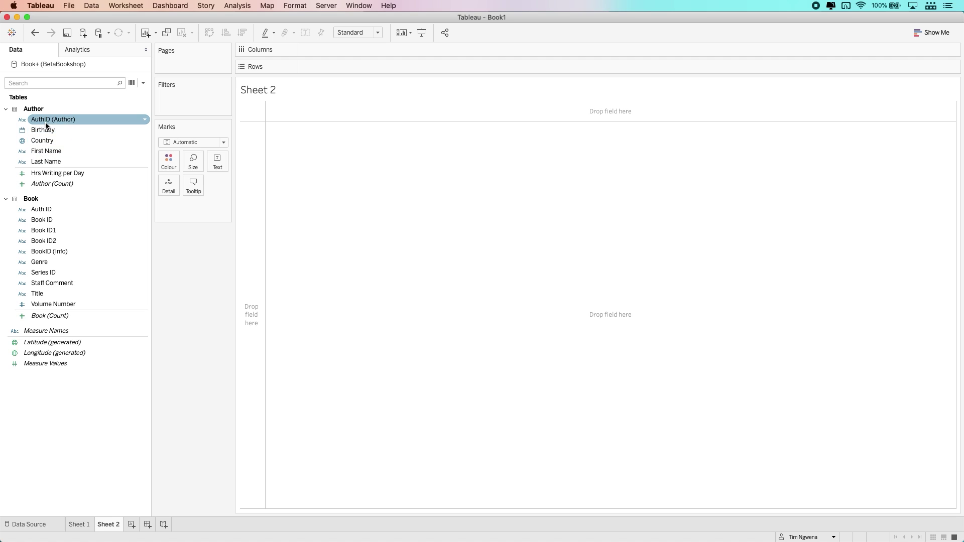
{"action": "left_click_drag", "start_coordinate": [57, 119], "coordinate": [341, 68]}
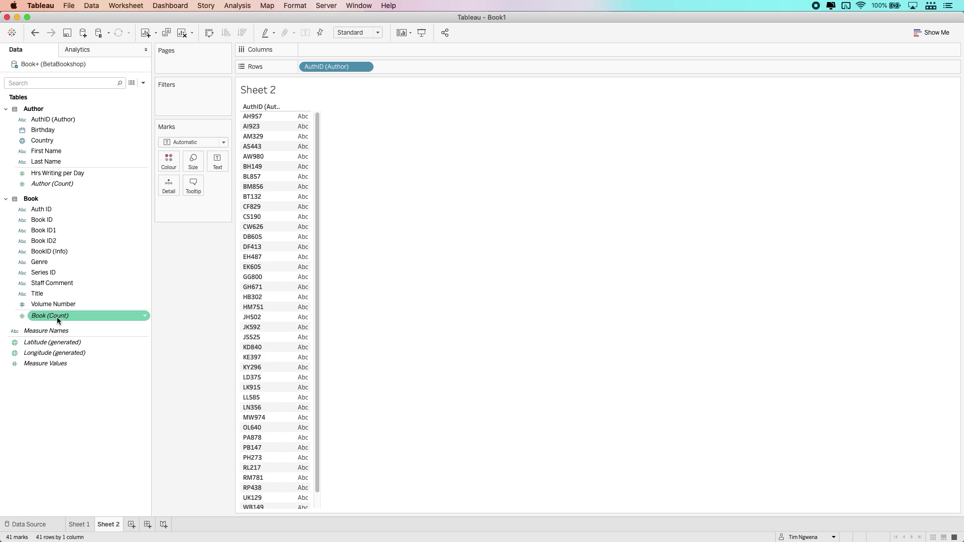
{"action": "left_click_drag", "start_coordinate": [57, 316], "coordinate": [344, 51]}
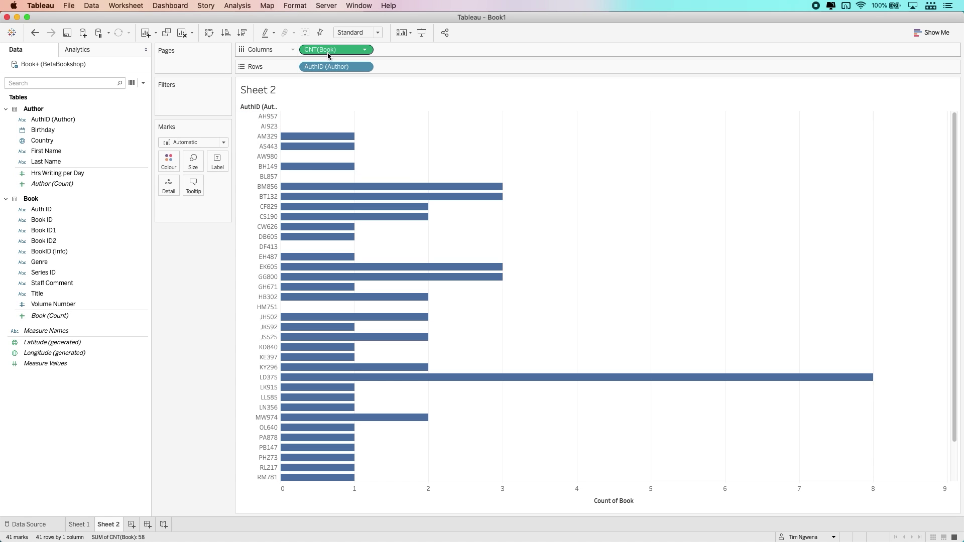
{"action": "mouse_move", "coordinate": [310, 136]}
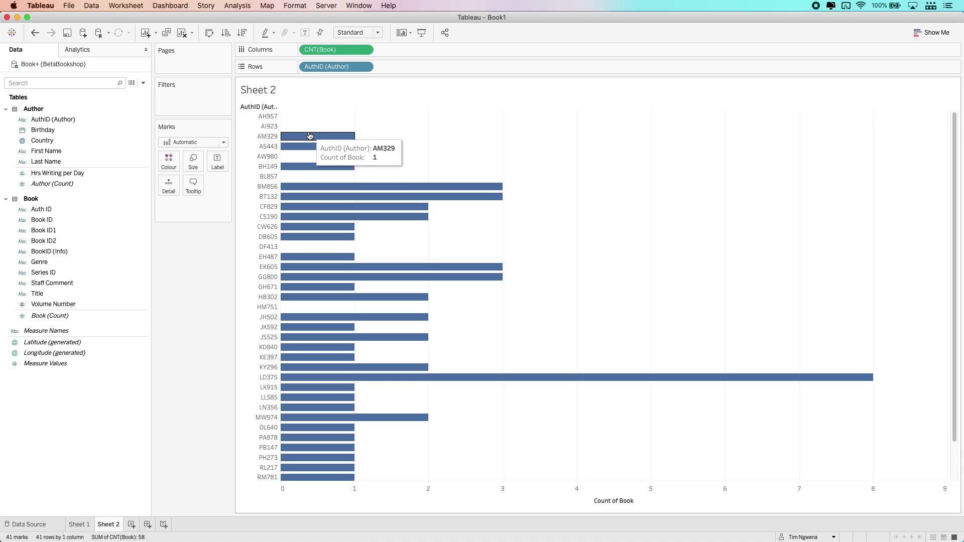
Filter the chart by Count of Book with a range of 0 to 0 and add First Name and Last Name to Rows
{"action": "right_click", "coordinate": [338, 52]}
{"action": "left_click", "coordinate": [319, 50]}
{"action": "left_click_drag", "start_coordinate": [322, 51], "coordinate": [206, 102]}
{"action": "double_click", "coordinate": [523, 274]}
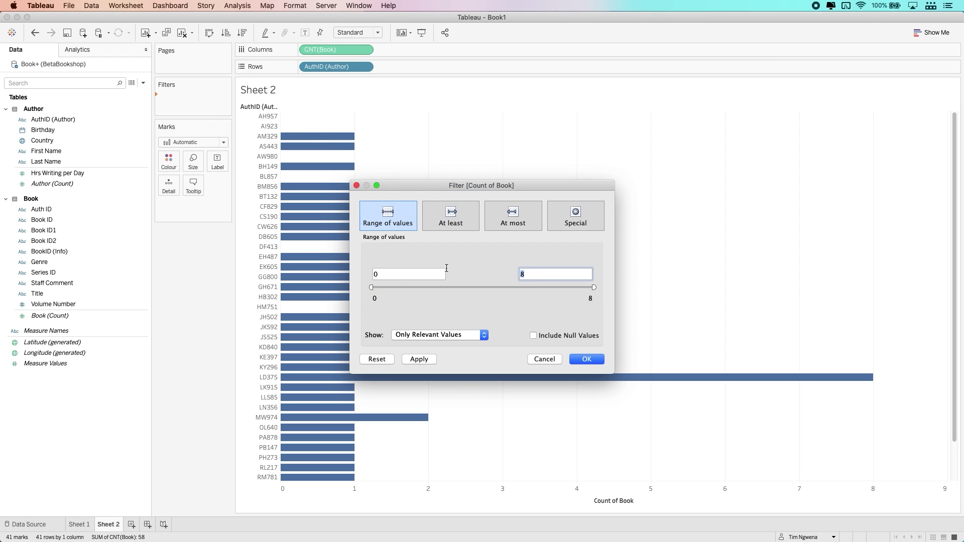
{"action": "type", "text": "0"}
{"action": "left_click", "coordinate": [587, 359]}
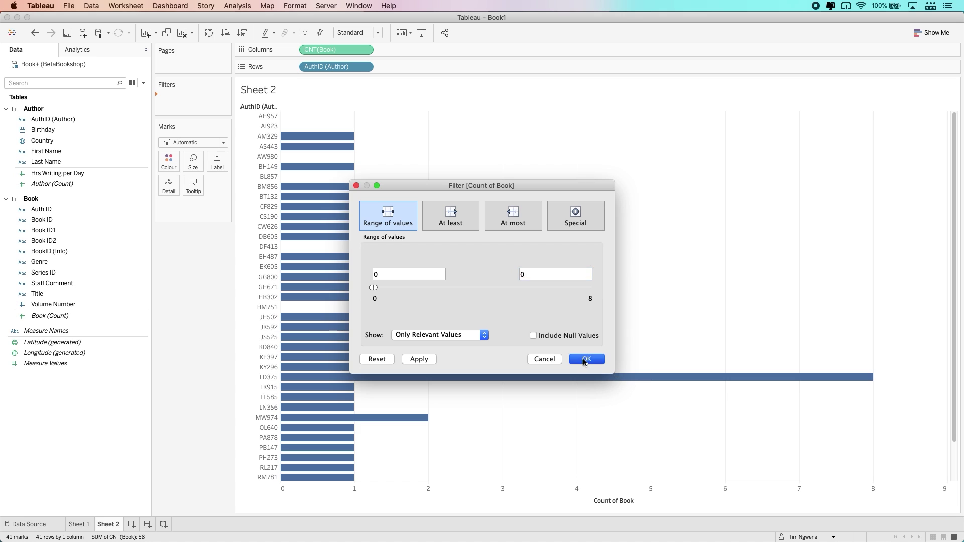
{"action": "left_click_drag", "start_coordinate": [46, 151], "coordinate": [479, 64]}
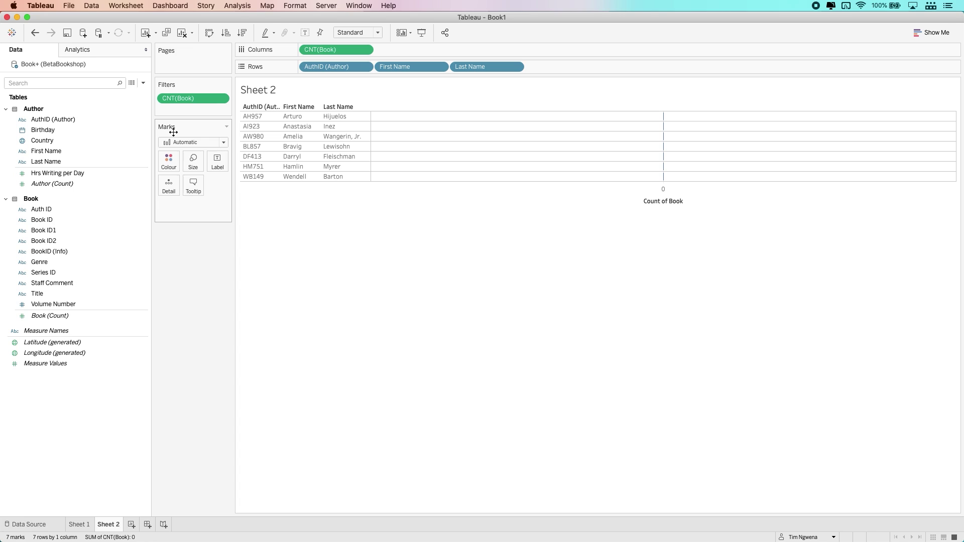
Switch to the Presentation1 file in PowerPoint, maximize its window and start the slide show at the logical and physical layer slide
{"action": "key", "text": "ctrl+Up"}
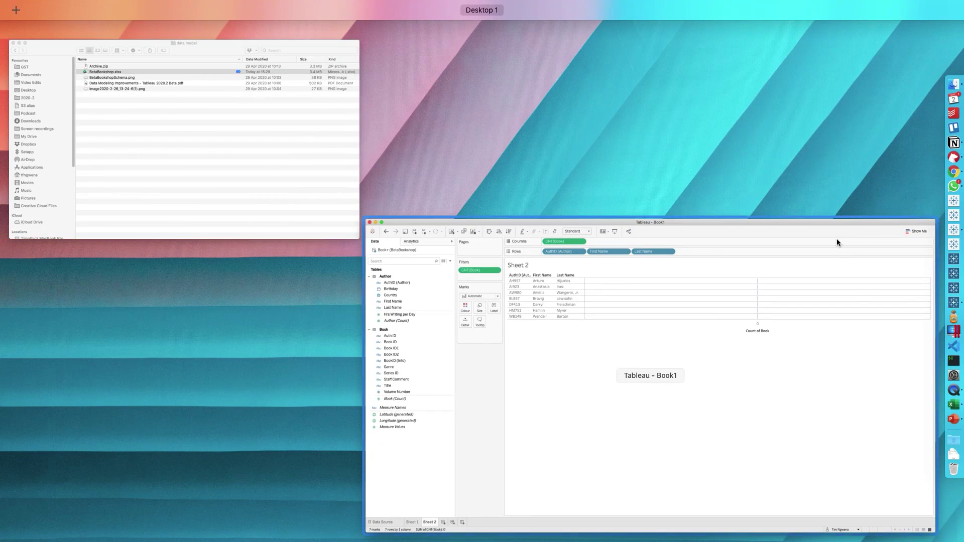
{"action": "left_click", "coordinate": [791, 161]}
{"action": "left_click", "coordinate": [937, 436]}
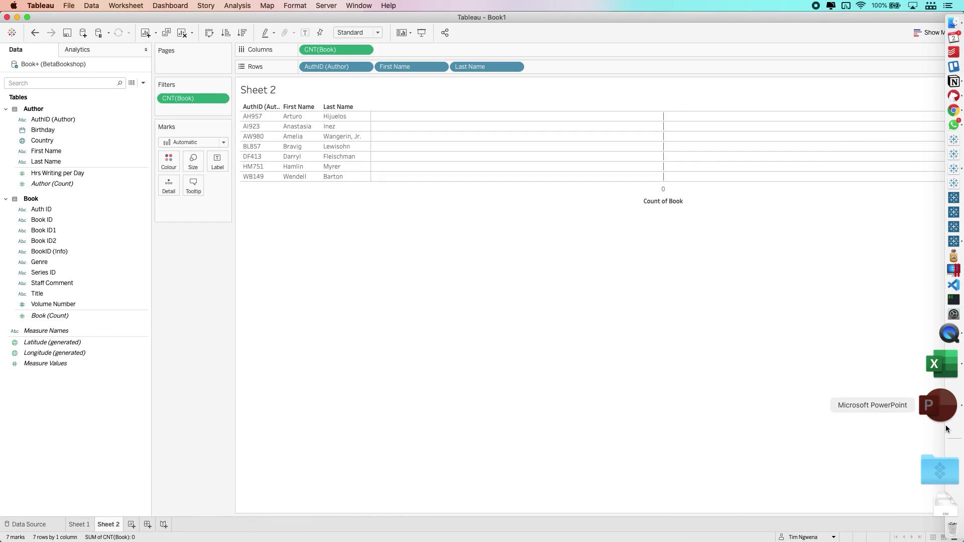
{"action": "left_click", "coordinate": [122, 156]}
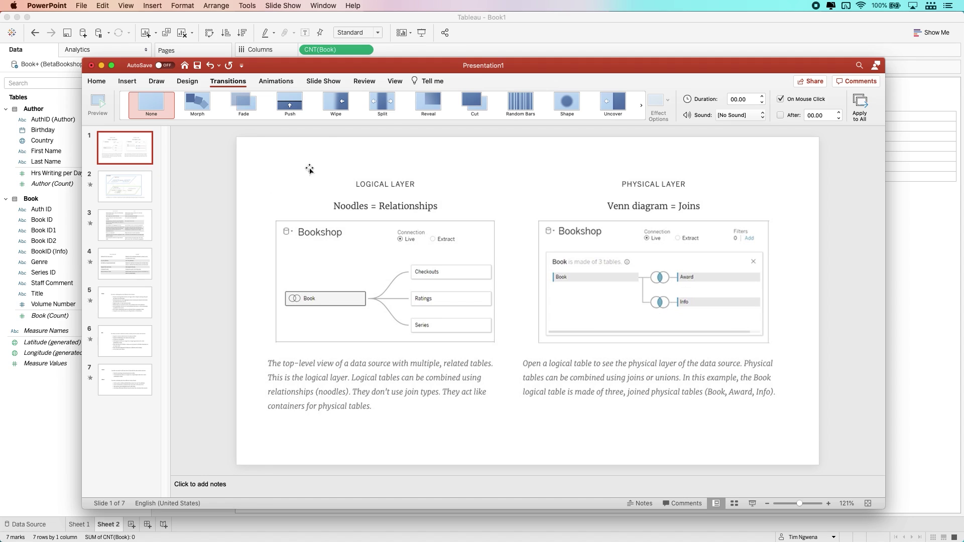
{"action": "double_click", "coordinate": [546, 65]}
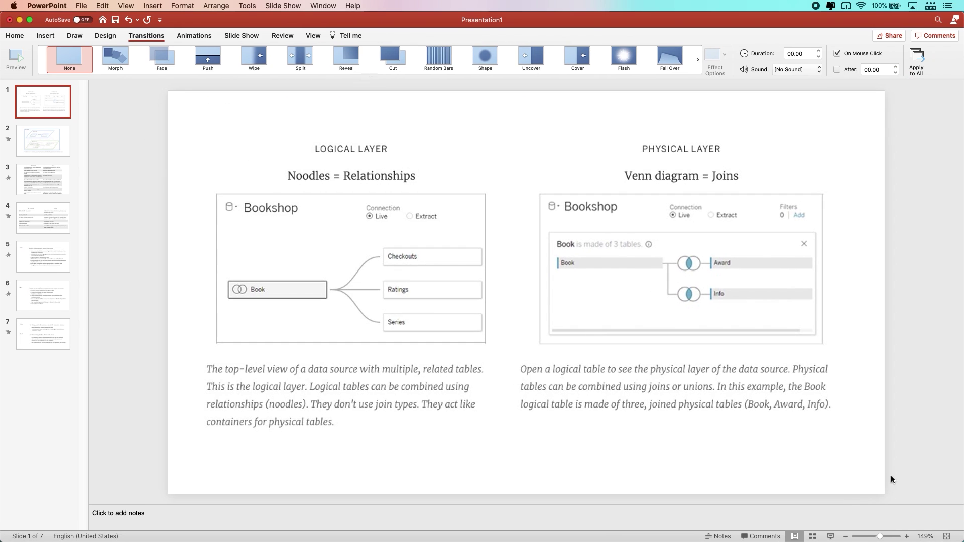
{"action": "left_click", "coordinate": [947, 537]}
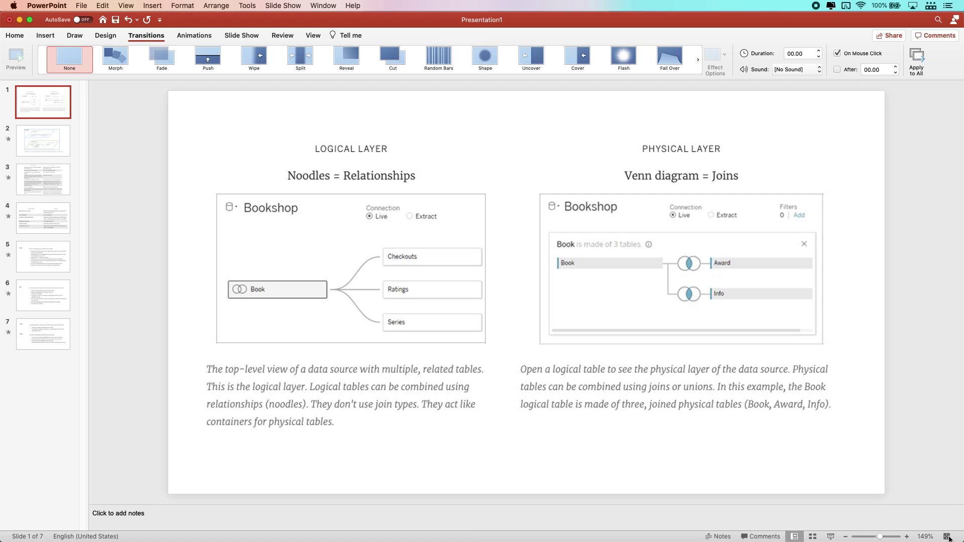
{"action": "left_click", "coordinate": [831, 537]}
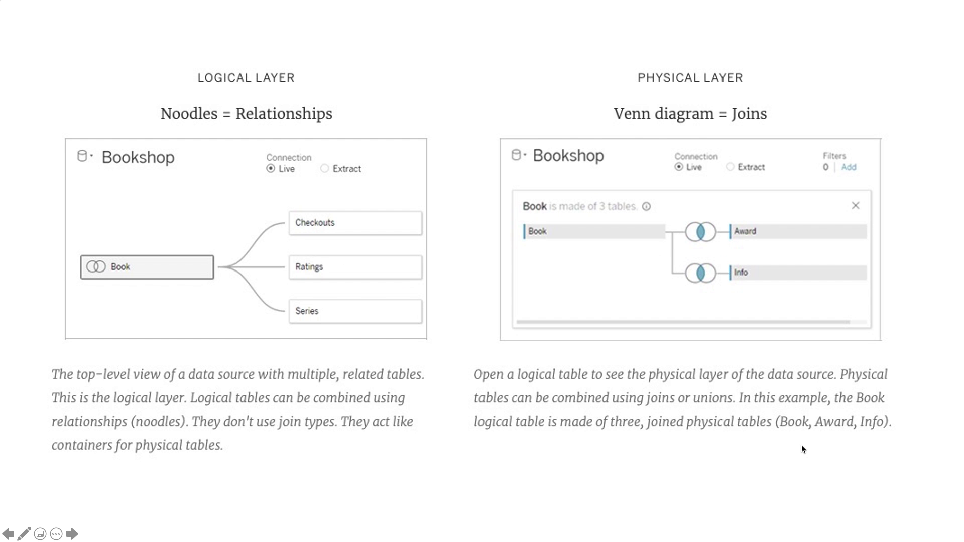